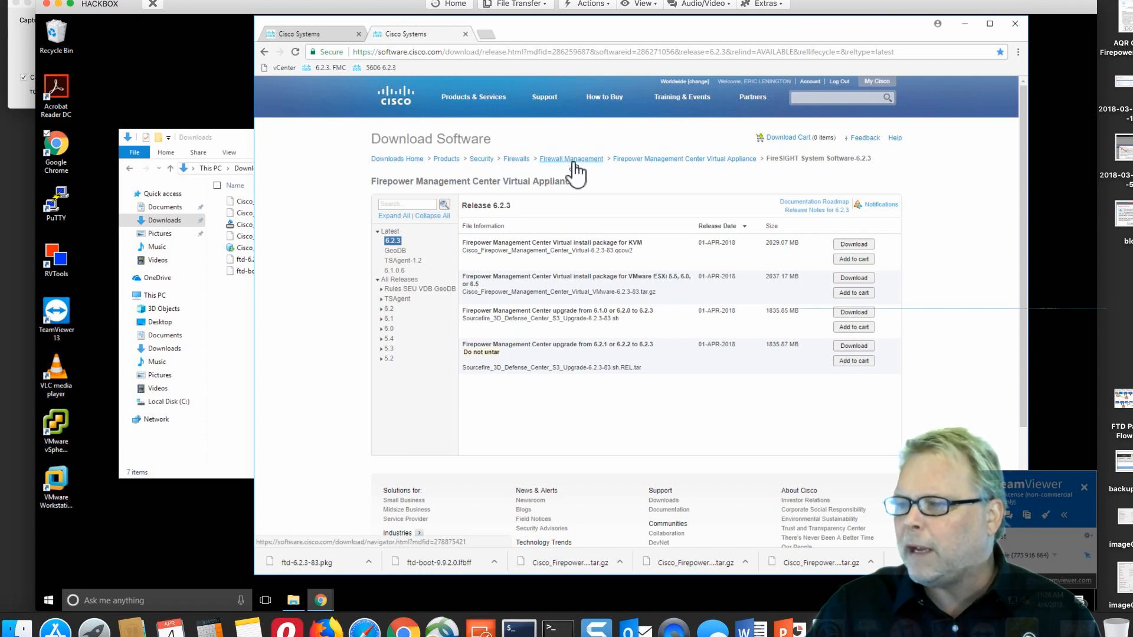
Navigate back to the FMC Virtual FireSIGHT System Software 6.2.3 release files, then bring up Downloads
click(655, 158)
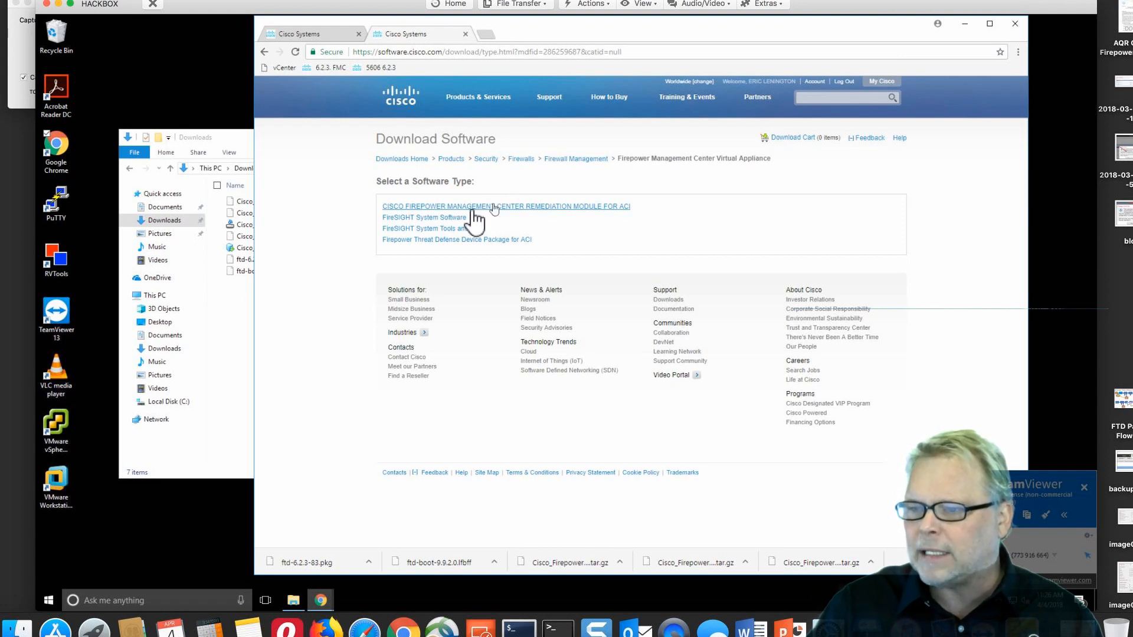
click(566, 161)
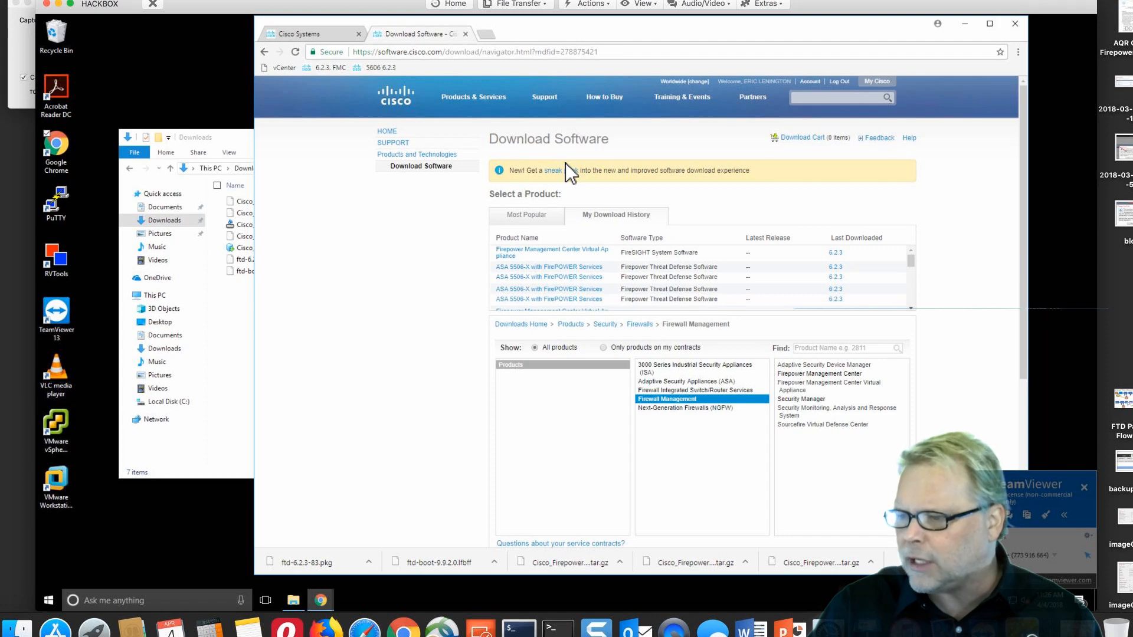
click(821, 385)
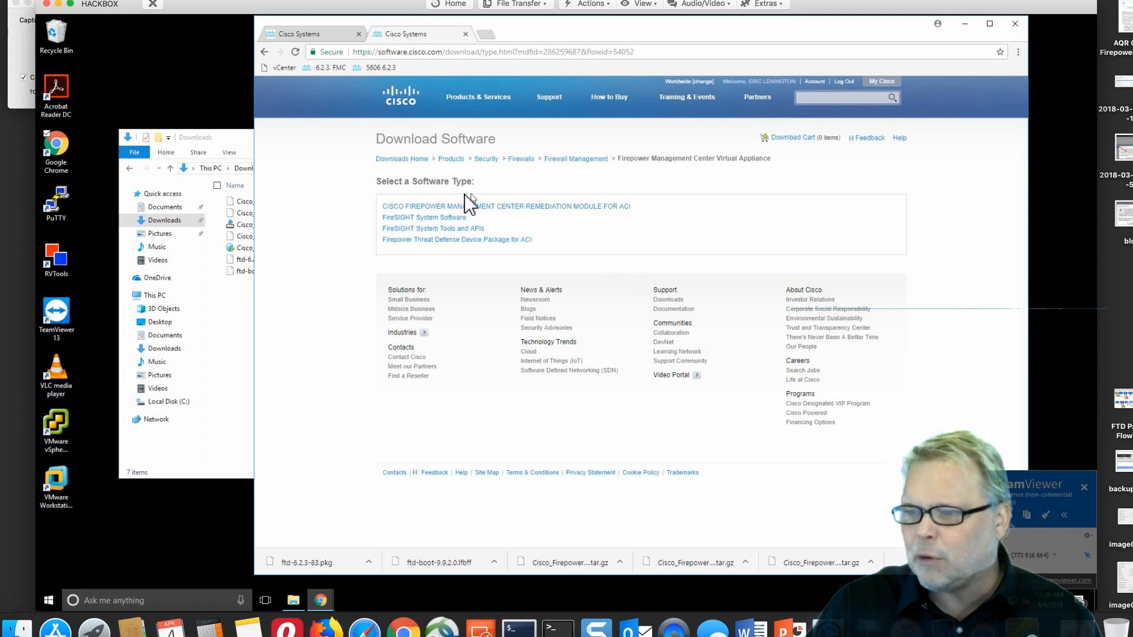
click(421, 217)
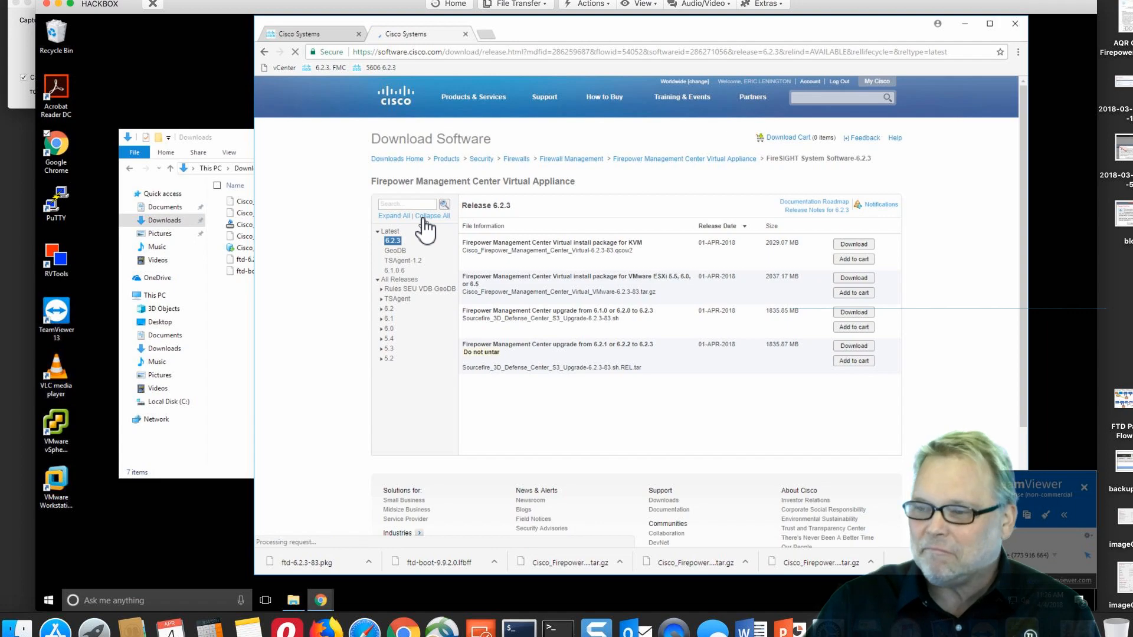
click(390, 308)
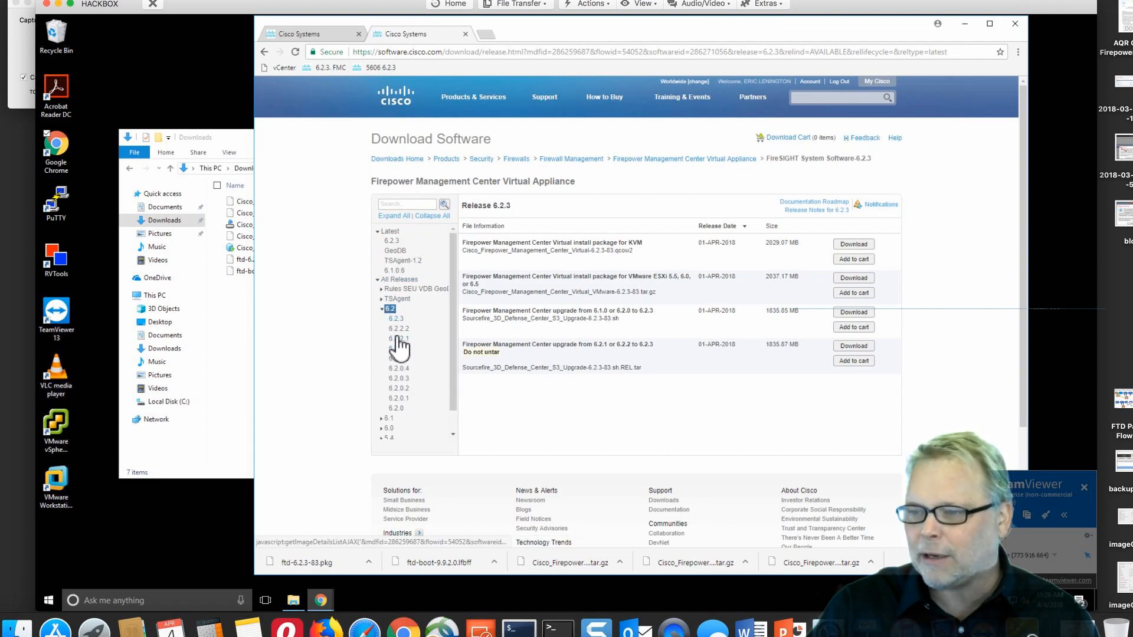
click(392, 241)
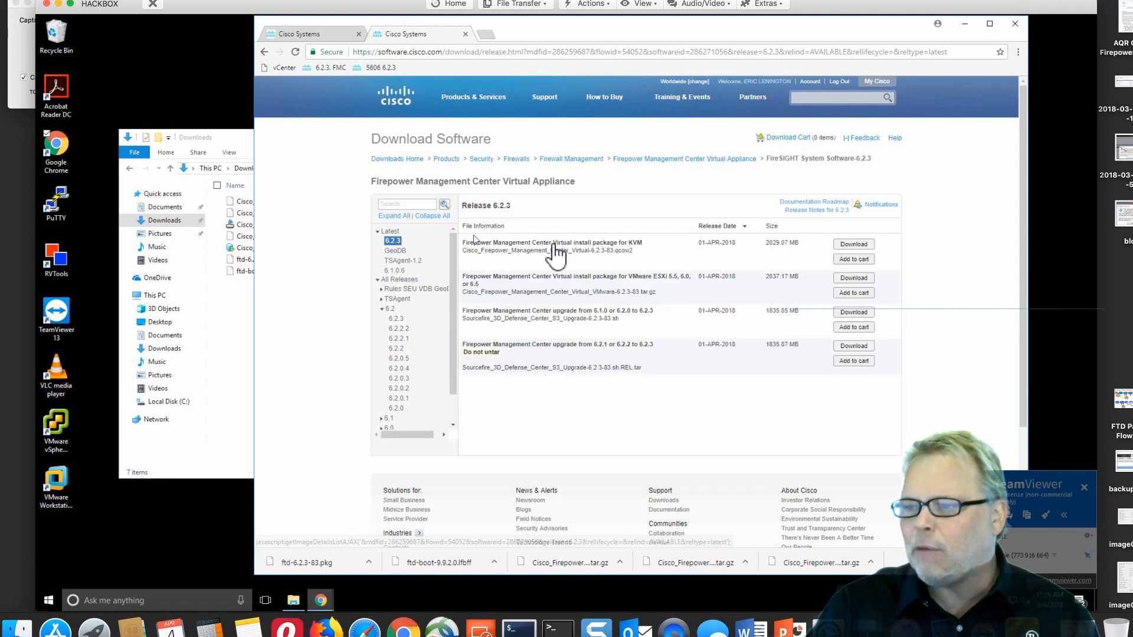
mouse_move(563, 289)
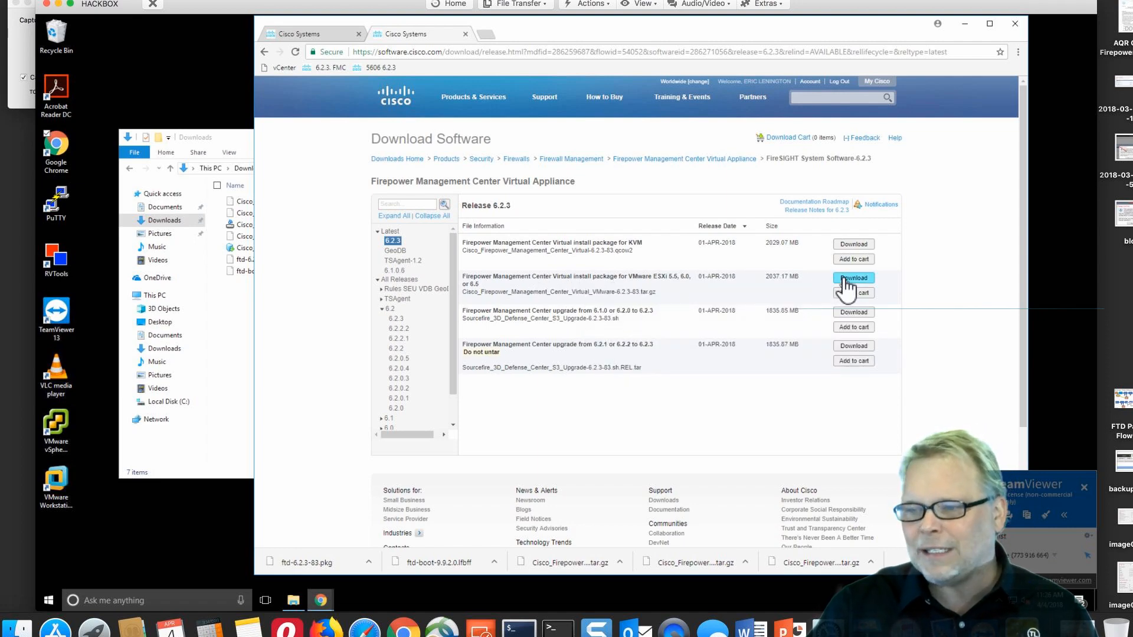
click(229, 365)
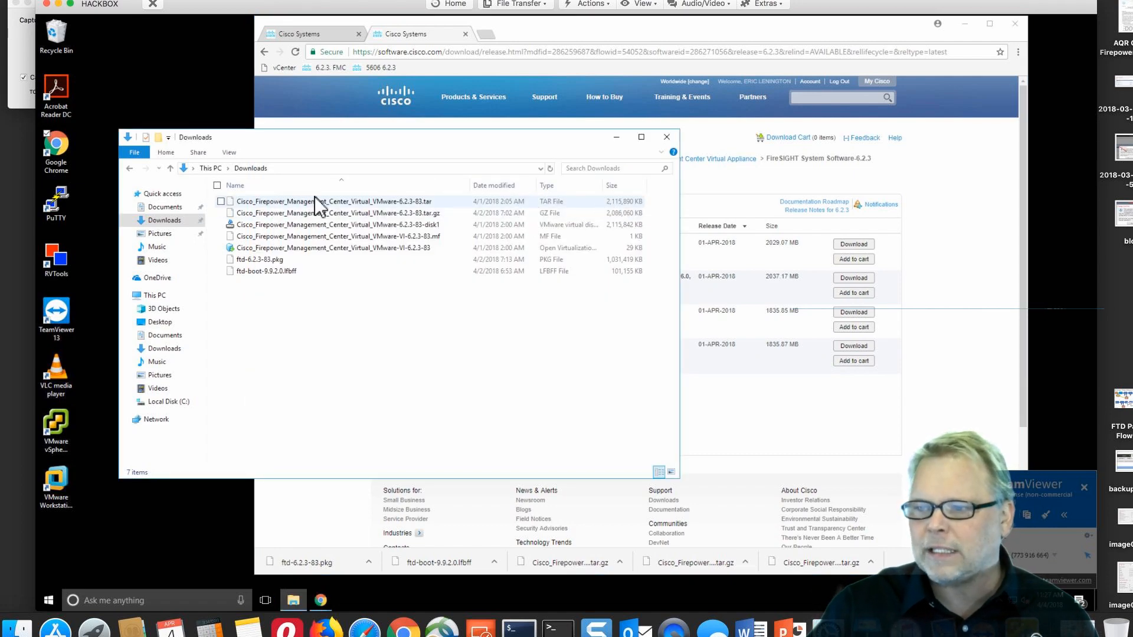
Extract Cisco_Firepower_Management_Center_Virtual_VMware-6.2.3-83.tar.gz into Downloads with 7-Zip Extract Here
click(398, 202)
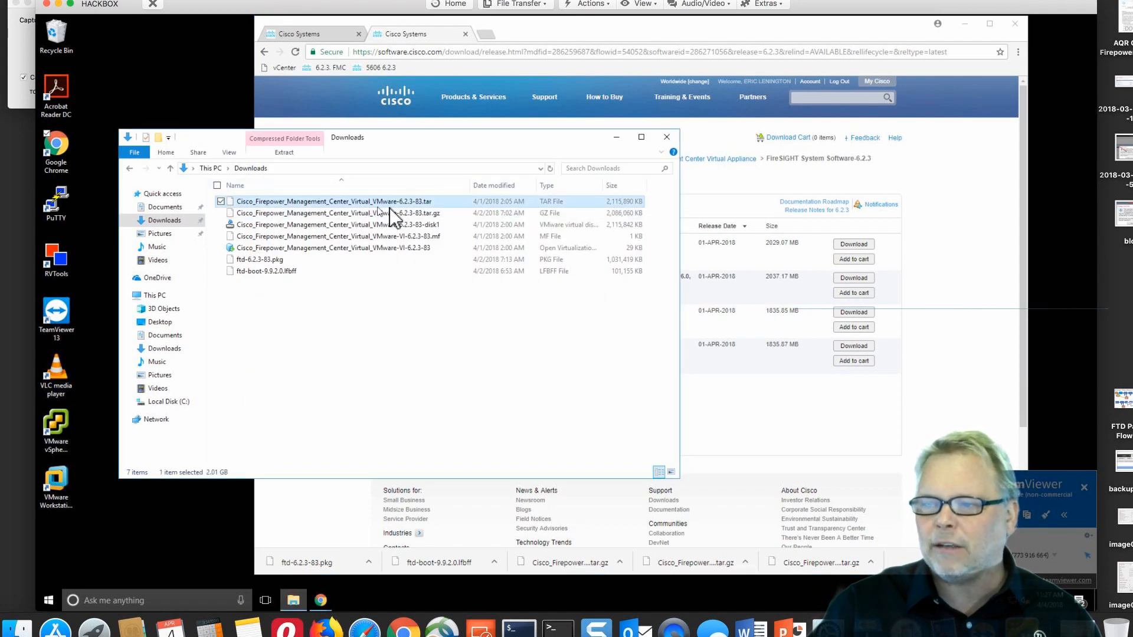
right_click(396, 203)
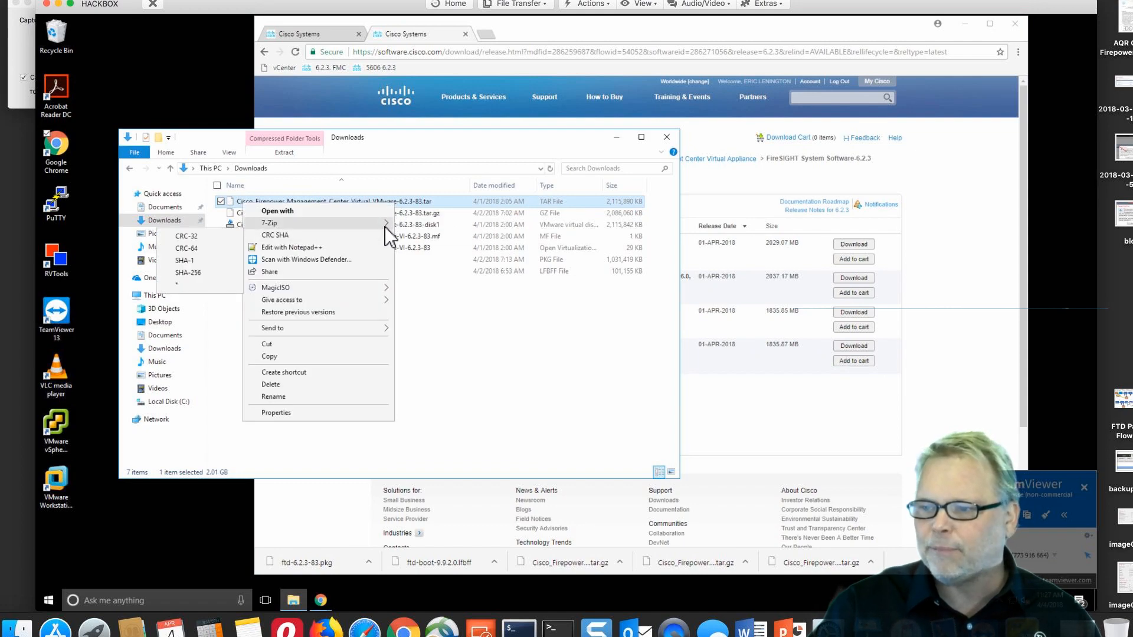
mouse_move(385, 225)
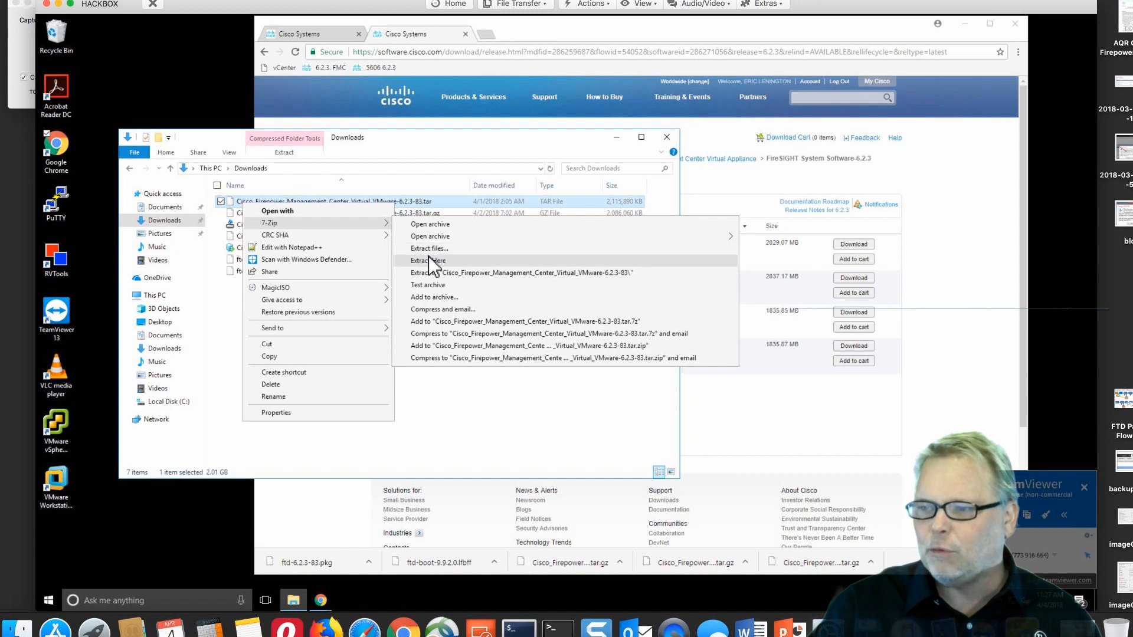
click(432, 212)
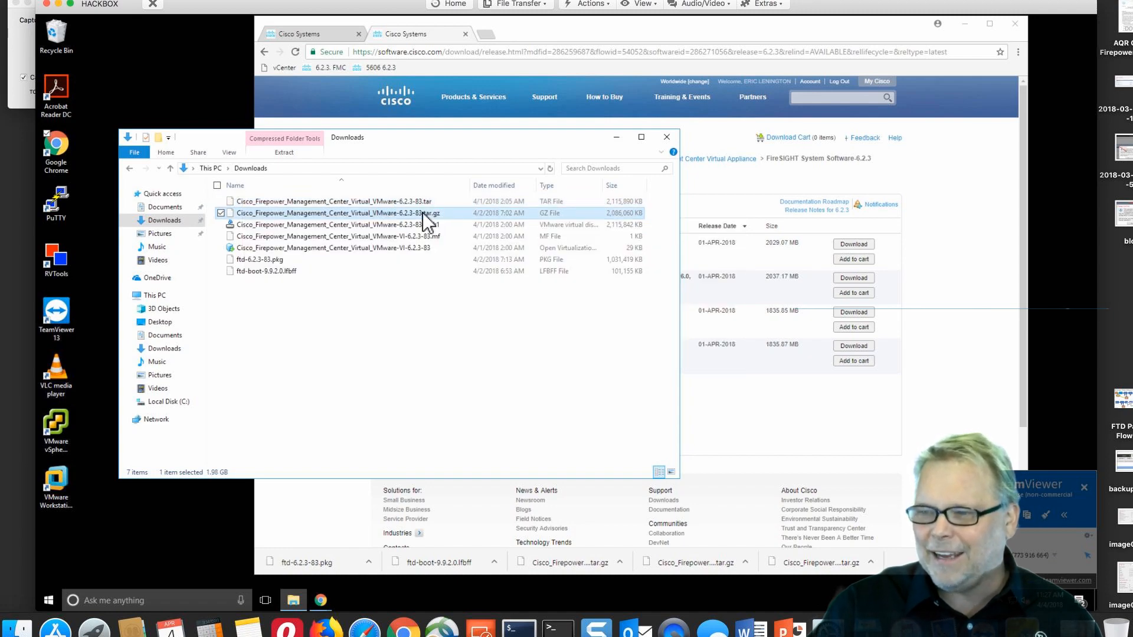
right_click(423, 213)
mouse_move(403, 235)
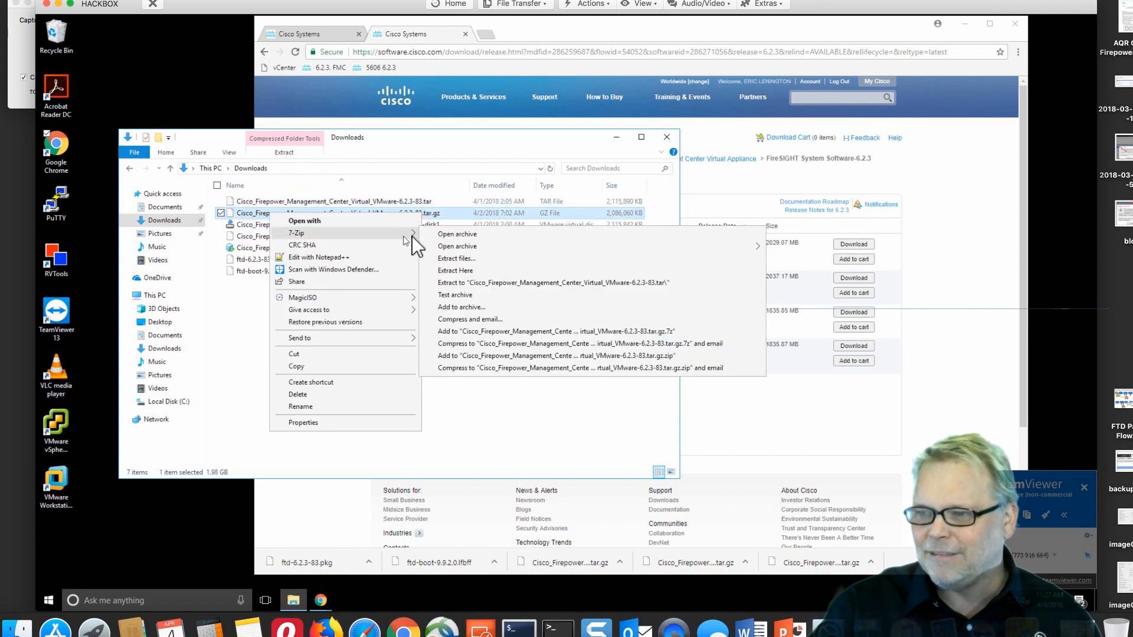
click(467, 274)
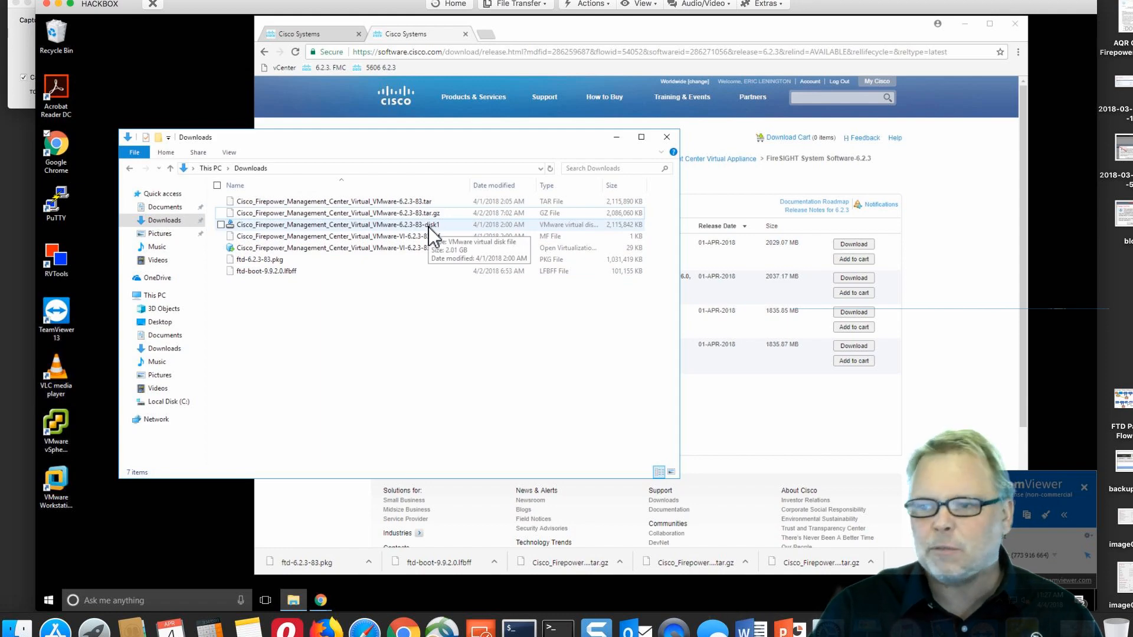
In vSphere, start the Deploy OVF Template wizard on the FMC folder
click(321, 600)
click(395, 564)
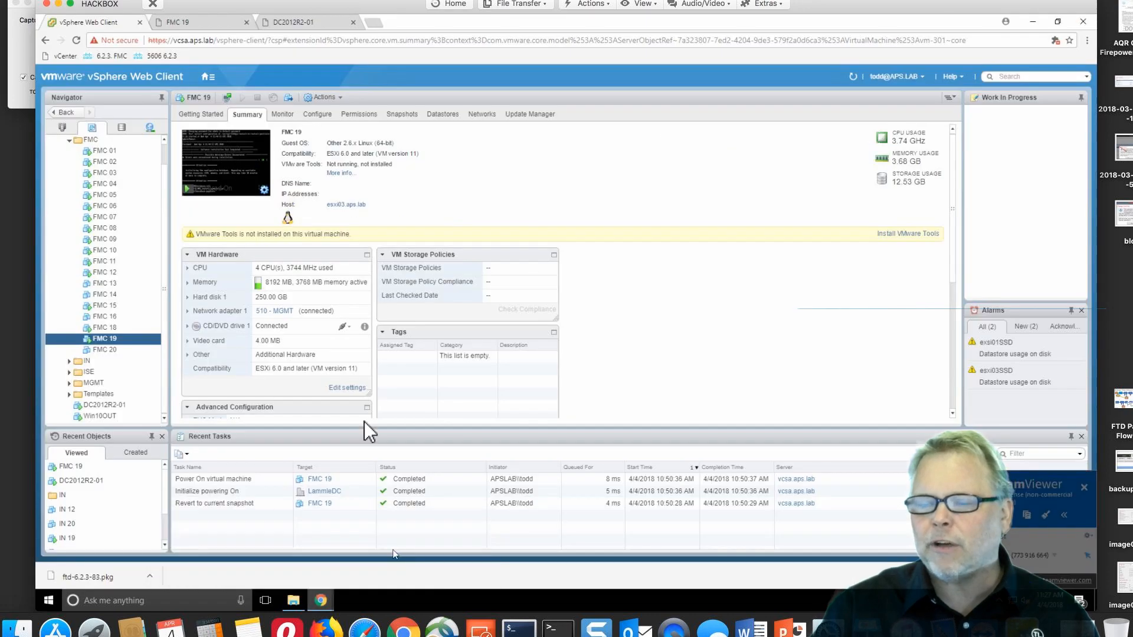
scroll(165, 270, up, 2)
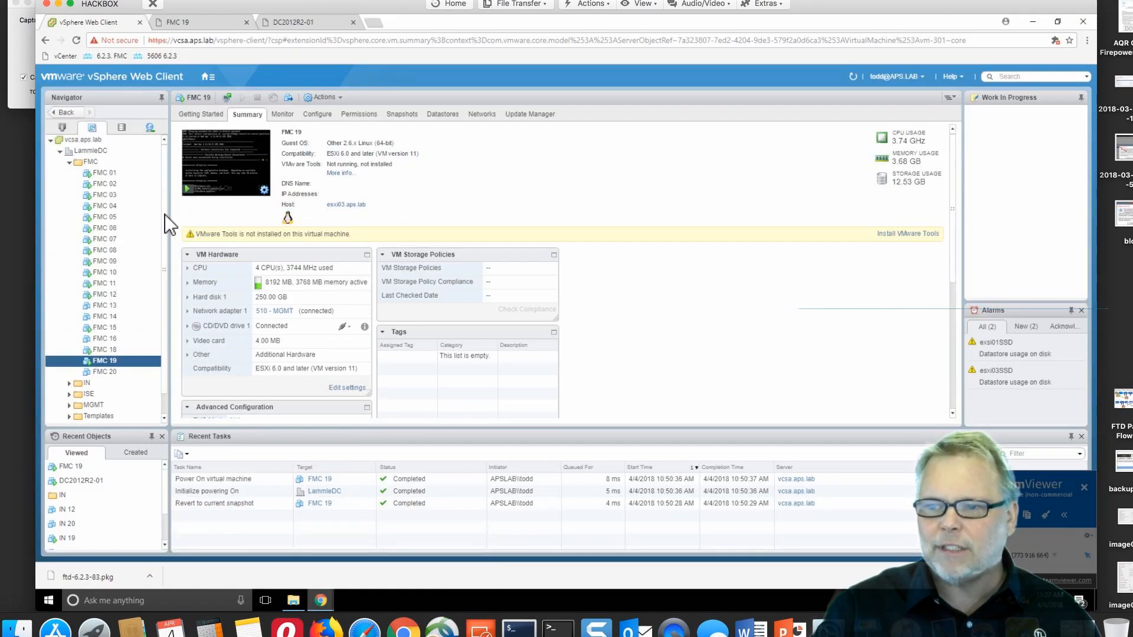
click(90, 162)
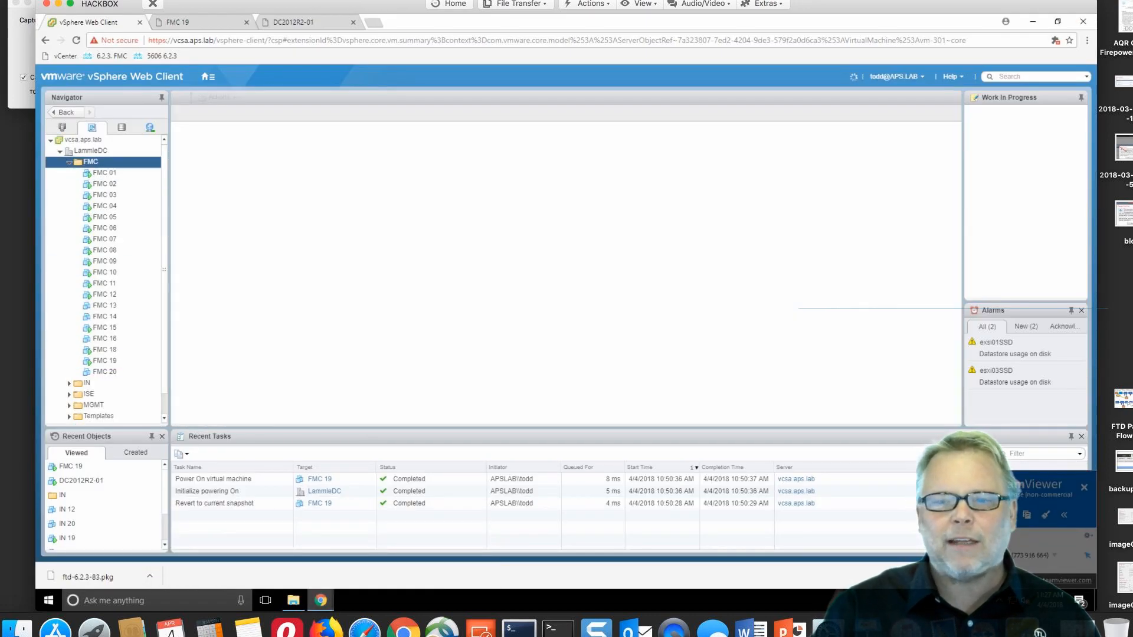
right_click(90, 163)
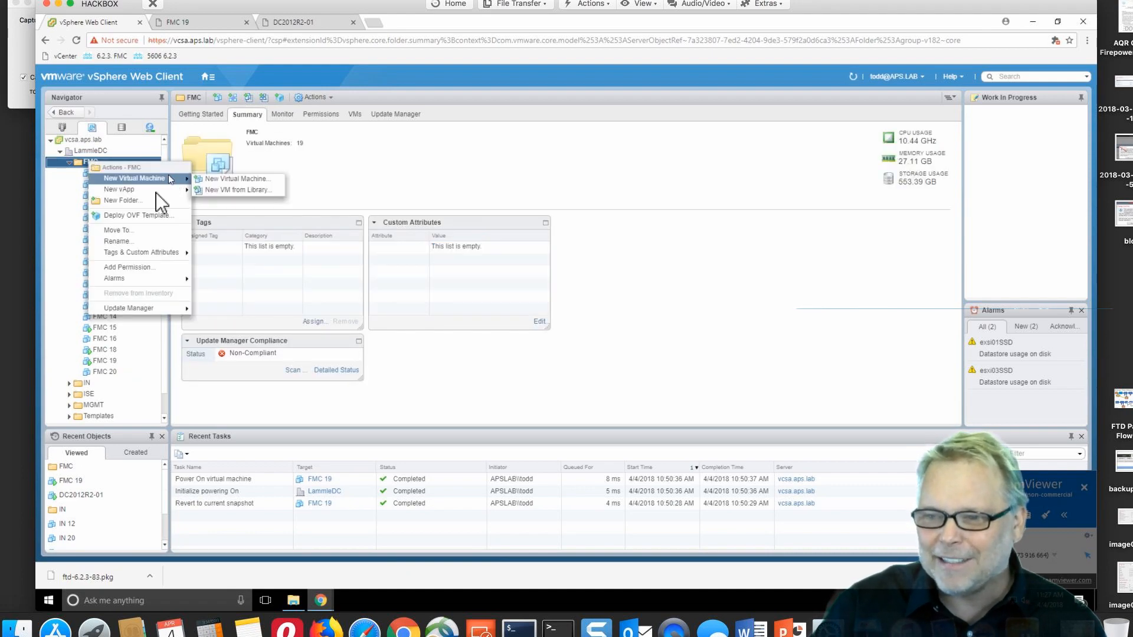
click(144, 215)
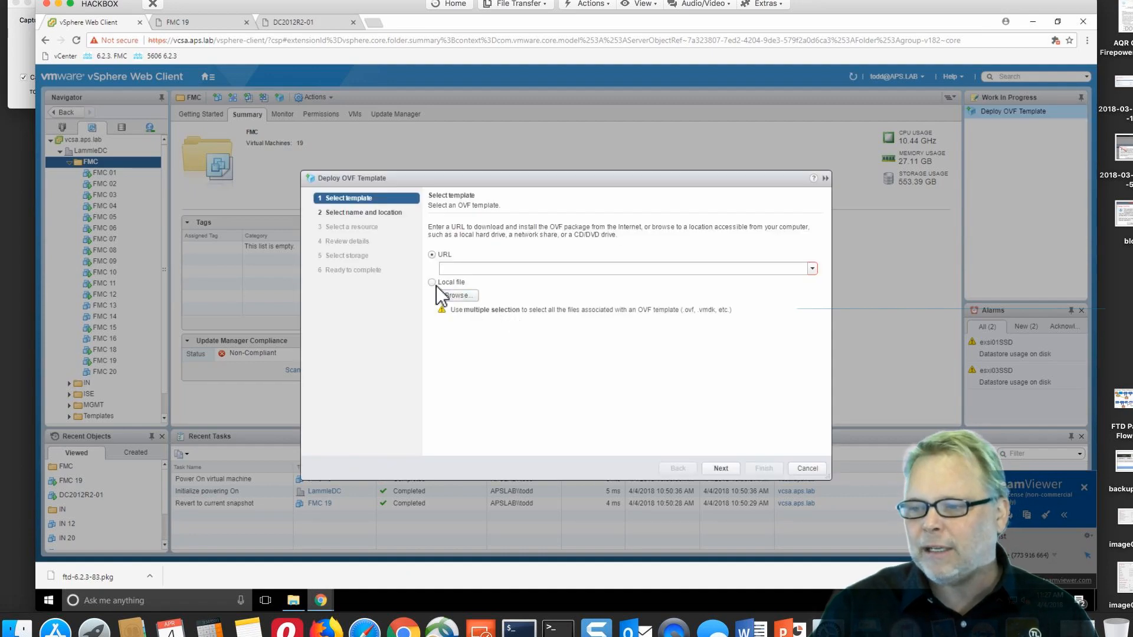
Choose the local FMC disk1, .mf and .ovf files as the template source
click(457, 295)
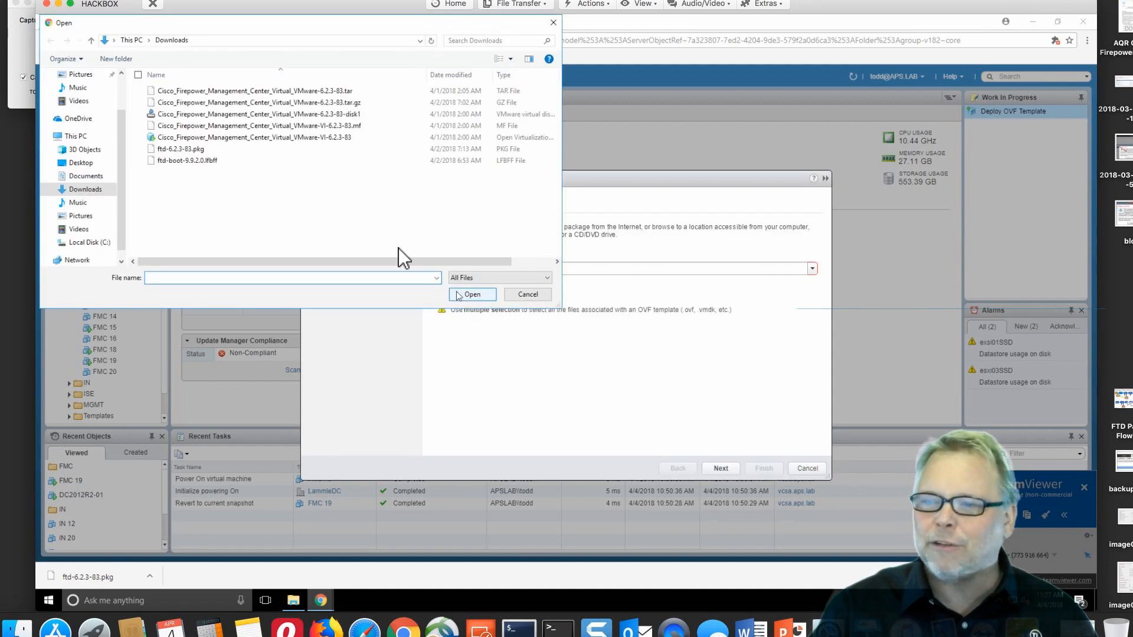
click(347, 114)
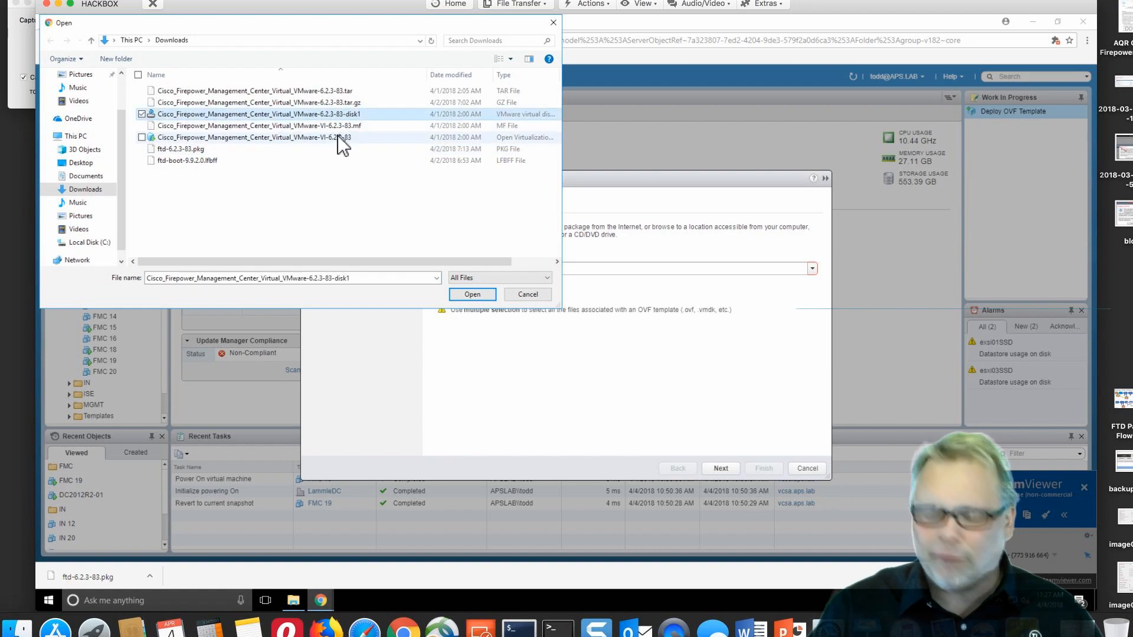
shift+click(337, 136)
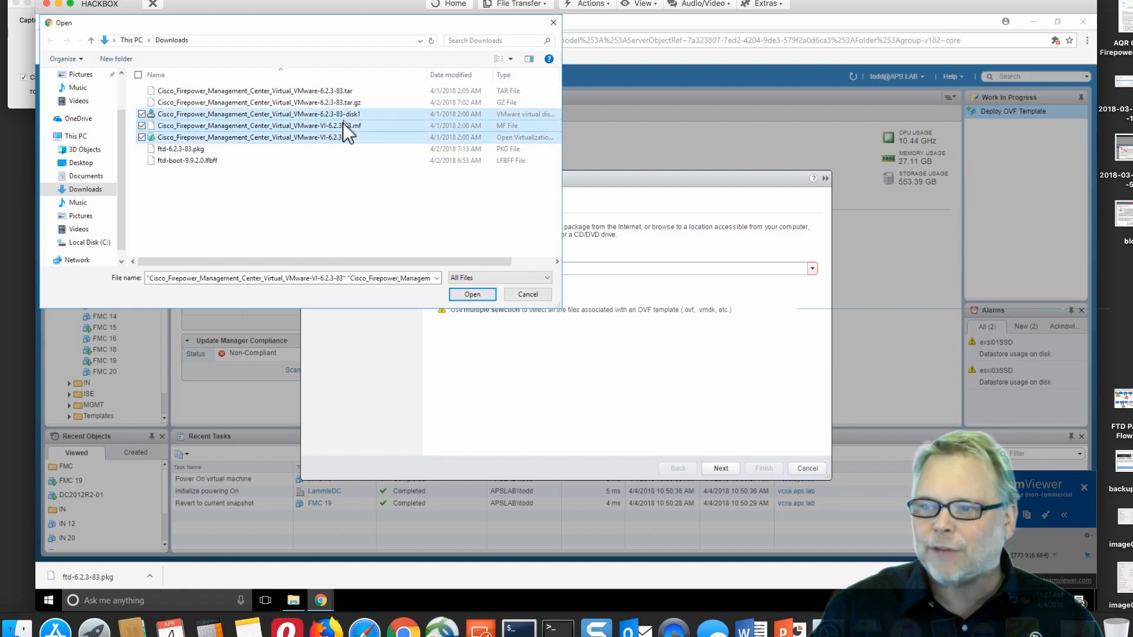
click(480, 293)
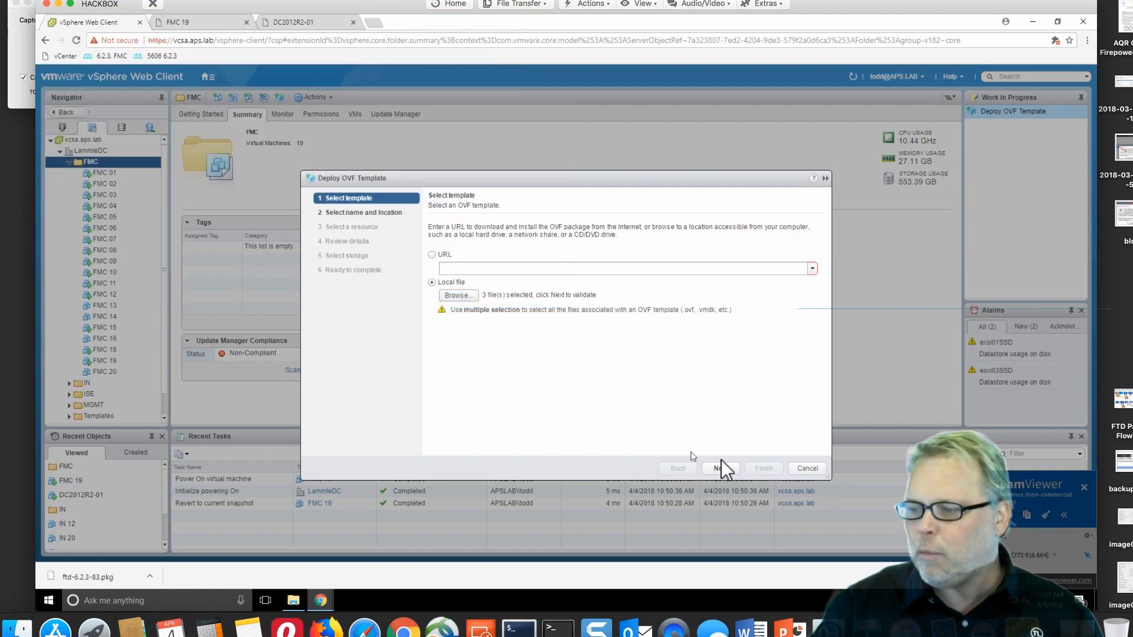
Name the virtual machine 'FMC 21' in the FMC folder
click(720, 468)
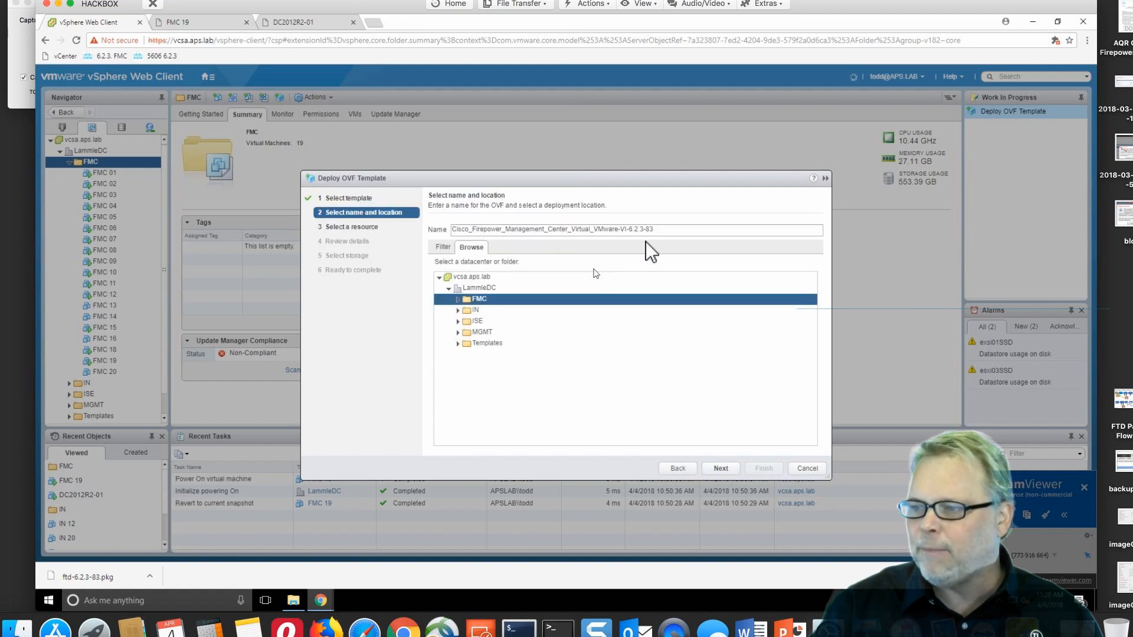
drag(655, 230, 413, 233)
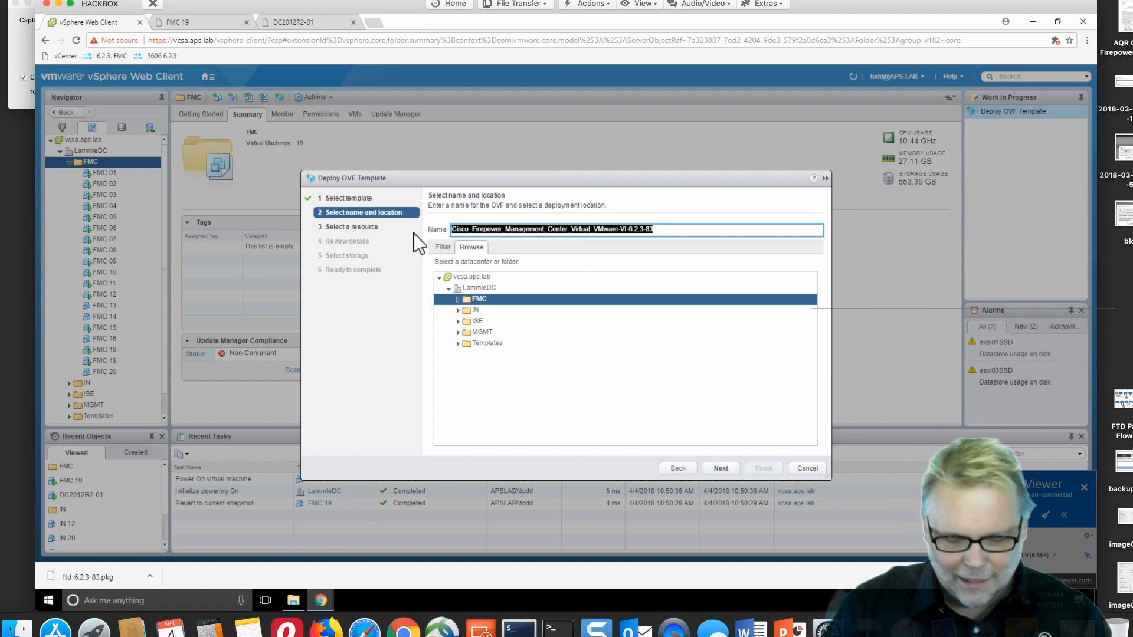
text(FMC 21)
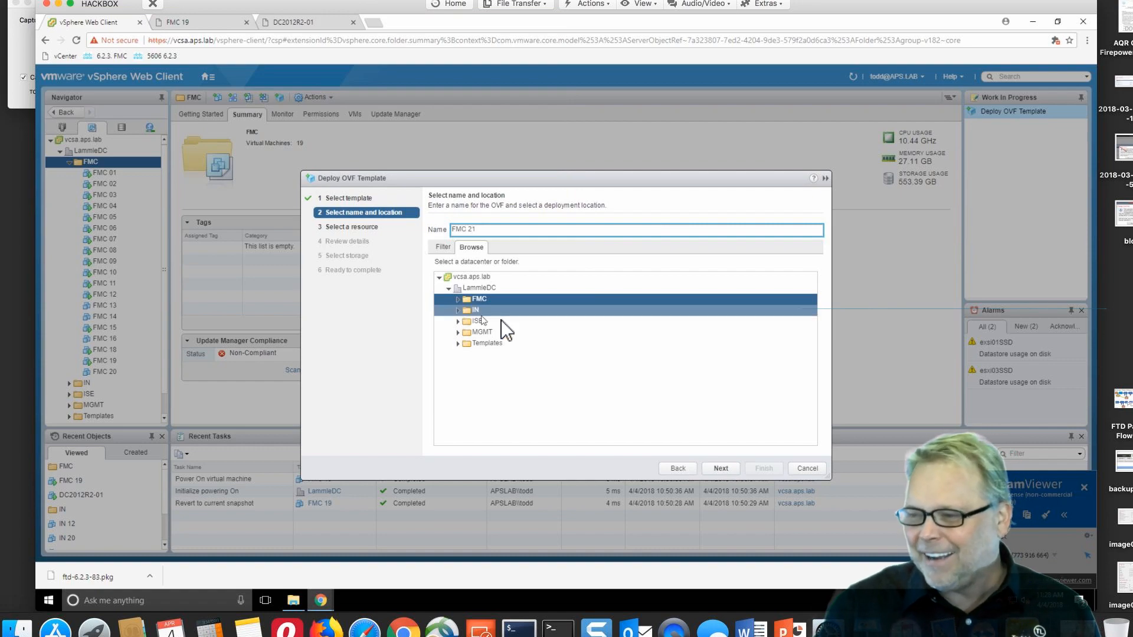
click(720, 467)
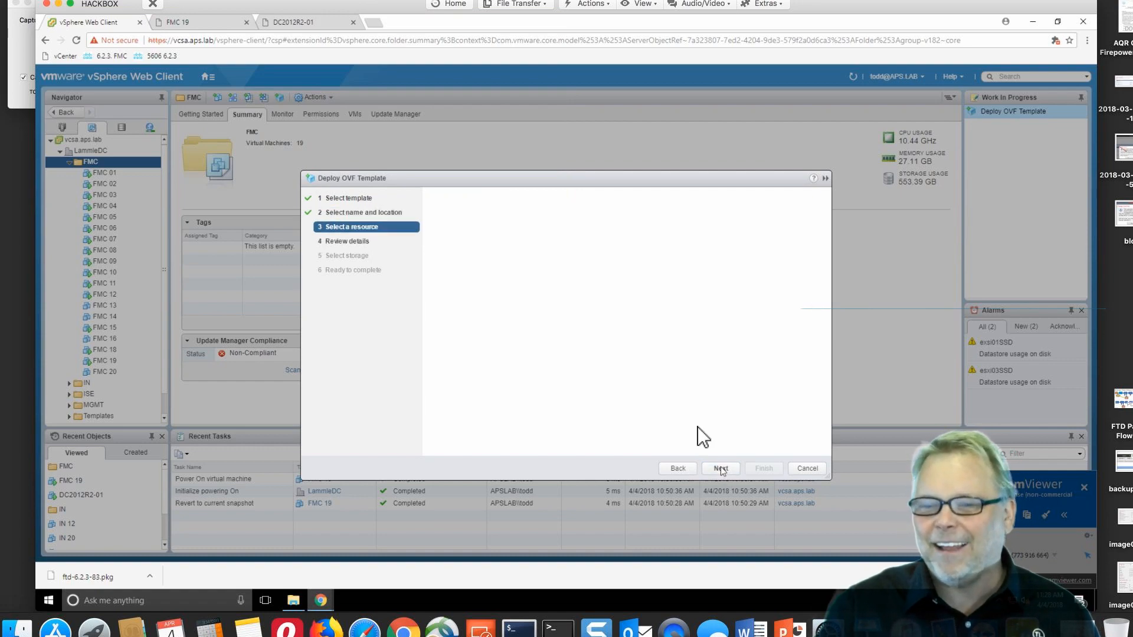
Run the VM on host esxi03.aps.lab and continue to the template review
click(490, 272)
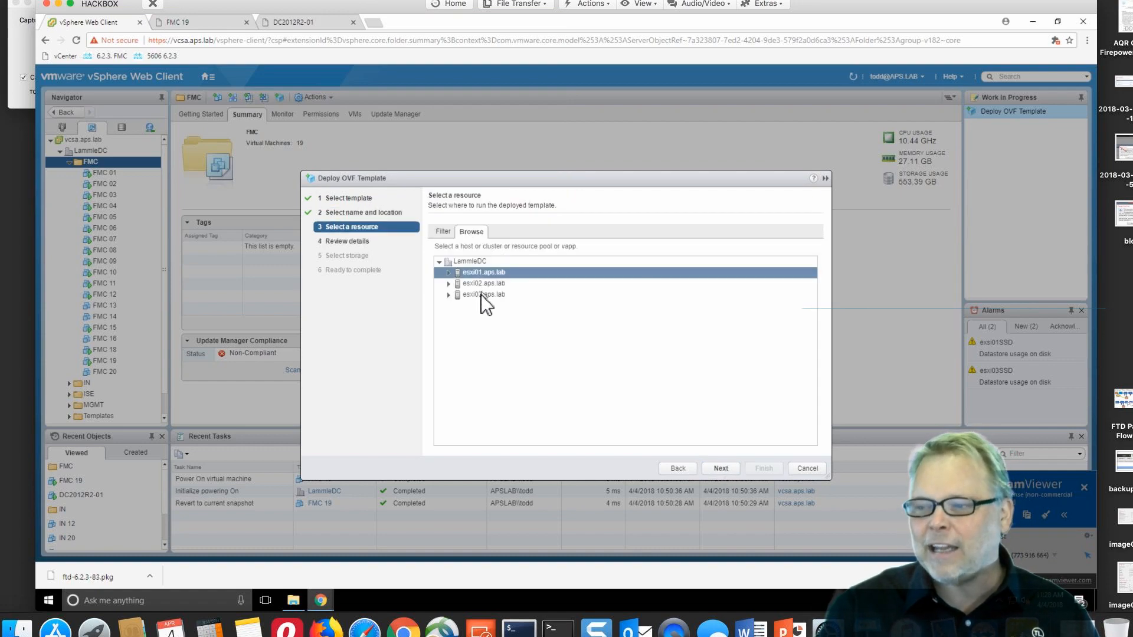
click(481, 294)
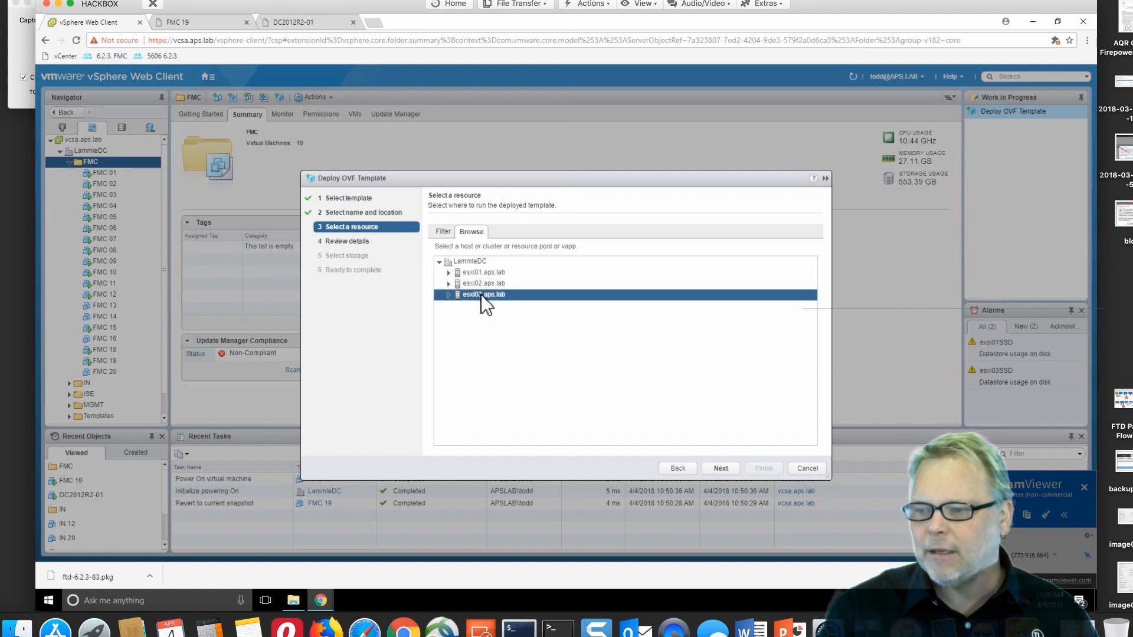
click(721, 468)
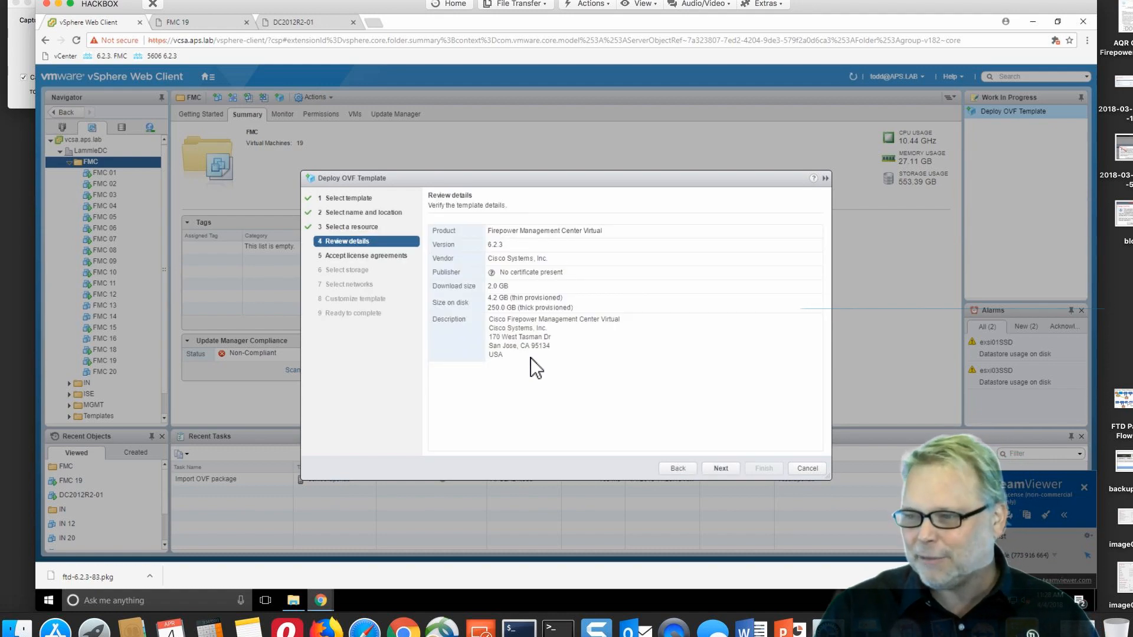
Accept the EULA and store the VM thin-provisioned on esxi03HDD
click(722, 468)
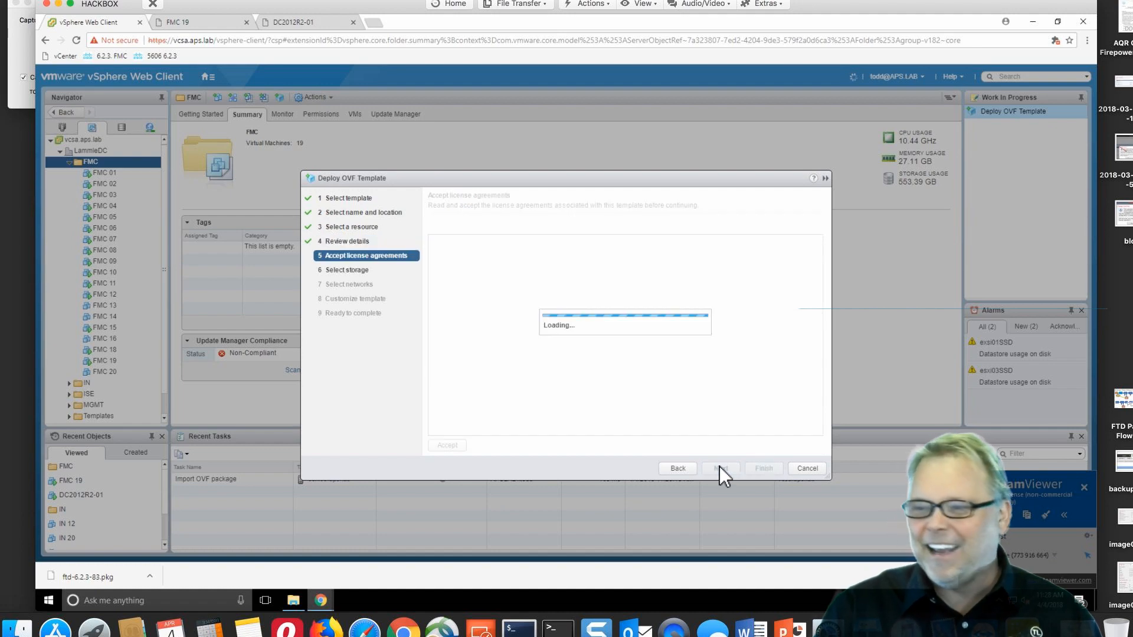
click(447, 445)
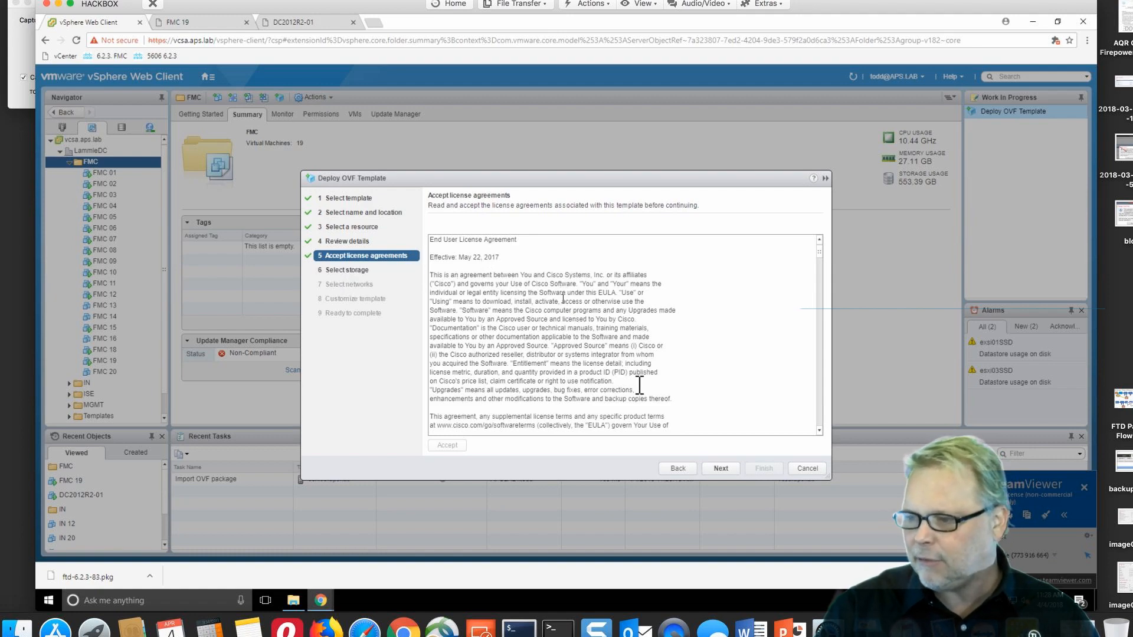
click(720, 469)
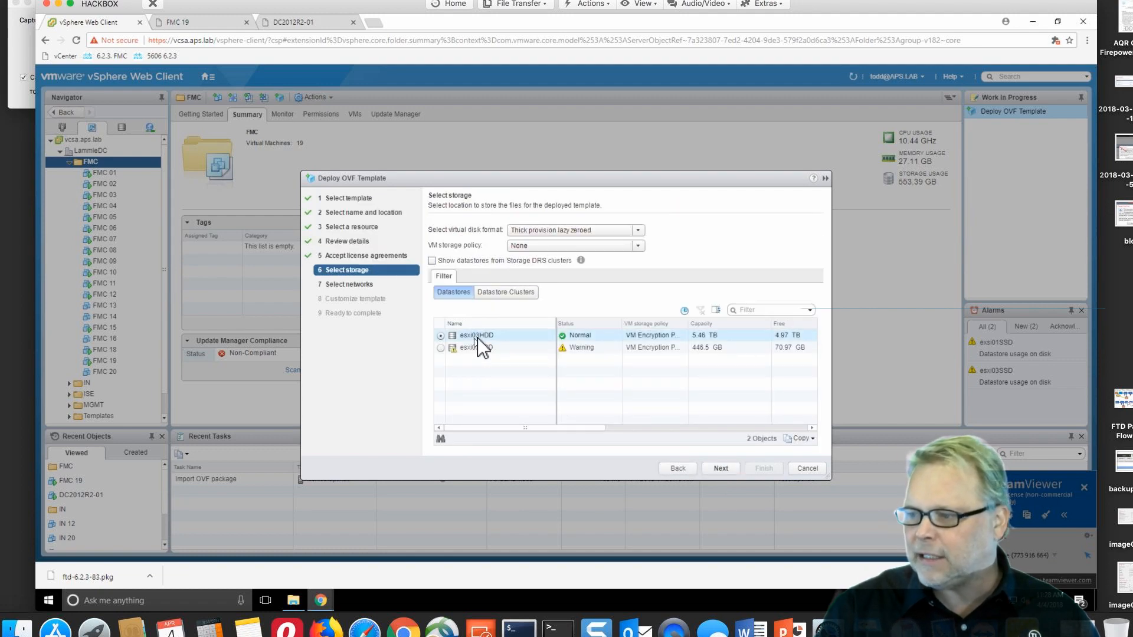
click(570, 230)
click(540, 256)
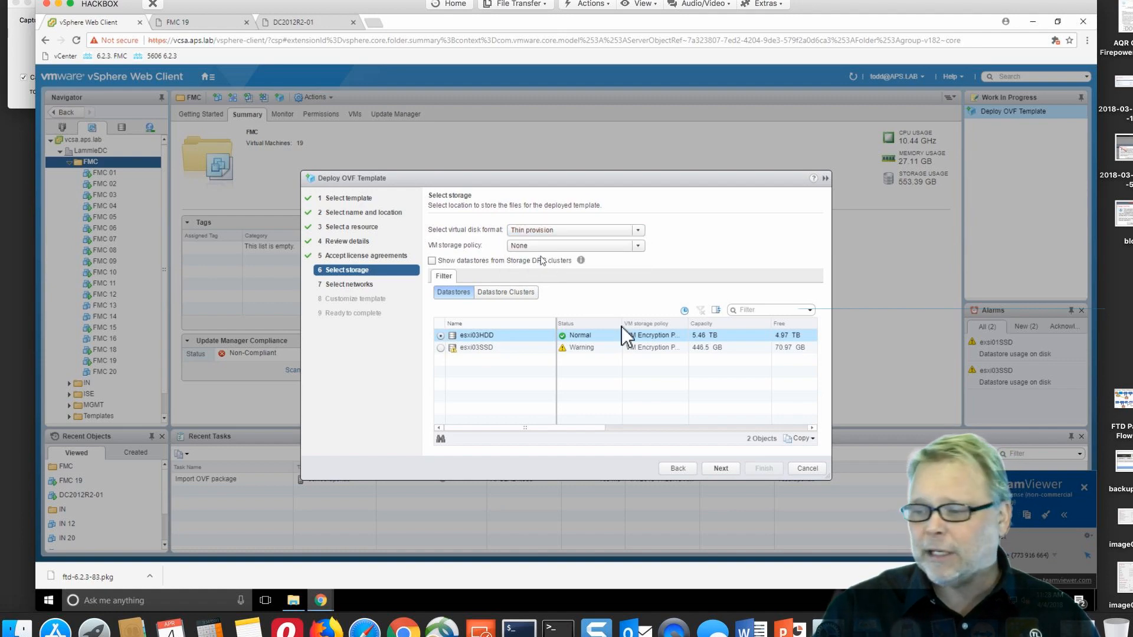
click(721, 467)
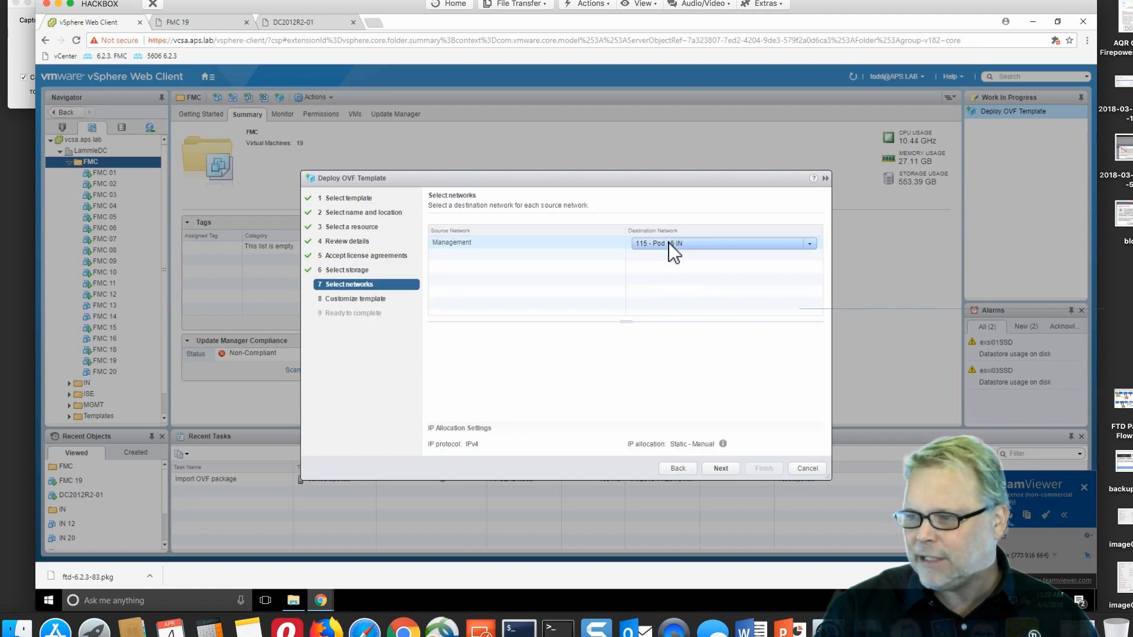
Map the Management network to 510 - MGMT and continue to template properties
click(668, 242)
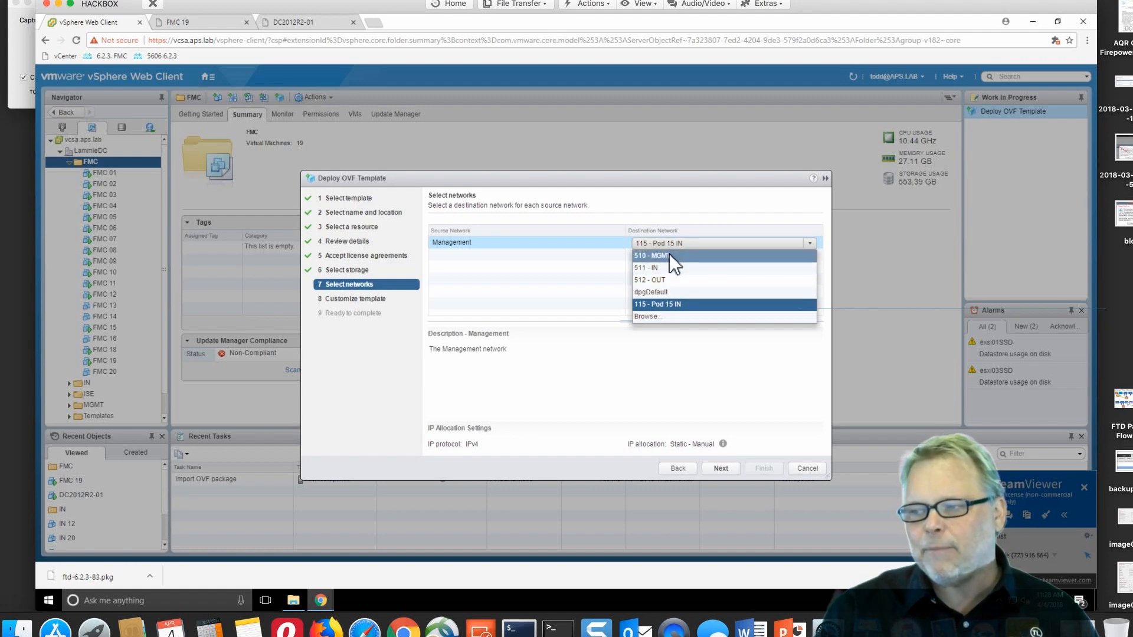
click(669, 255)
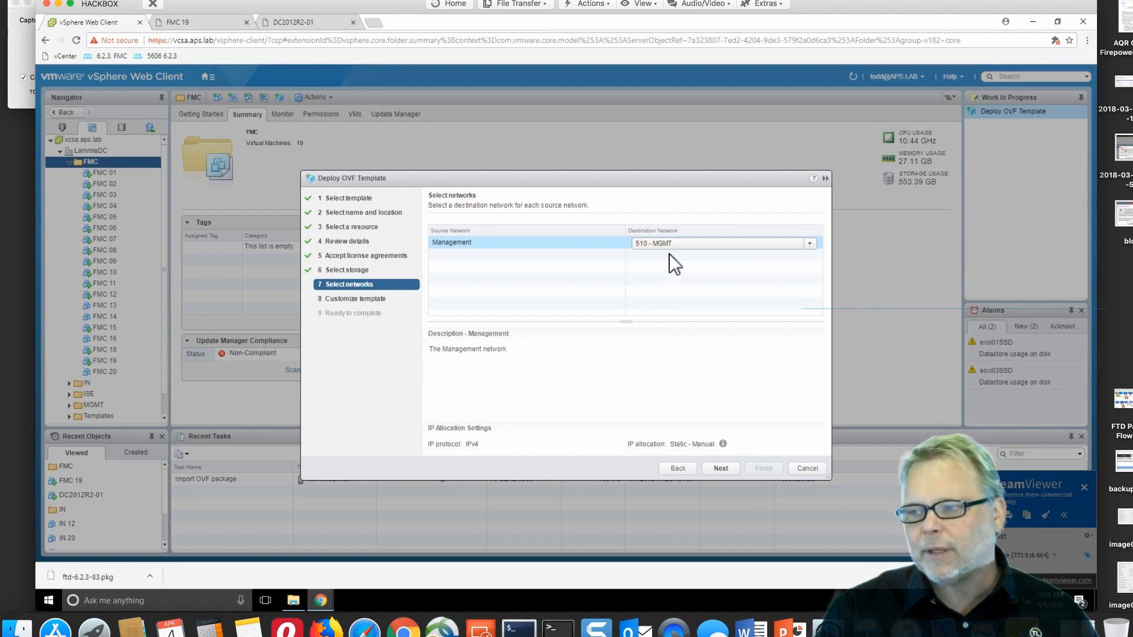
click(721, 468)
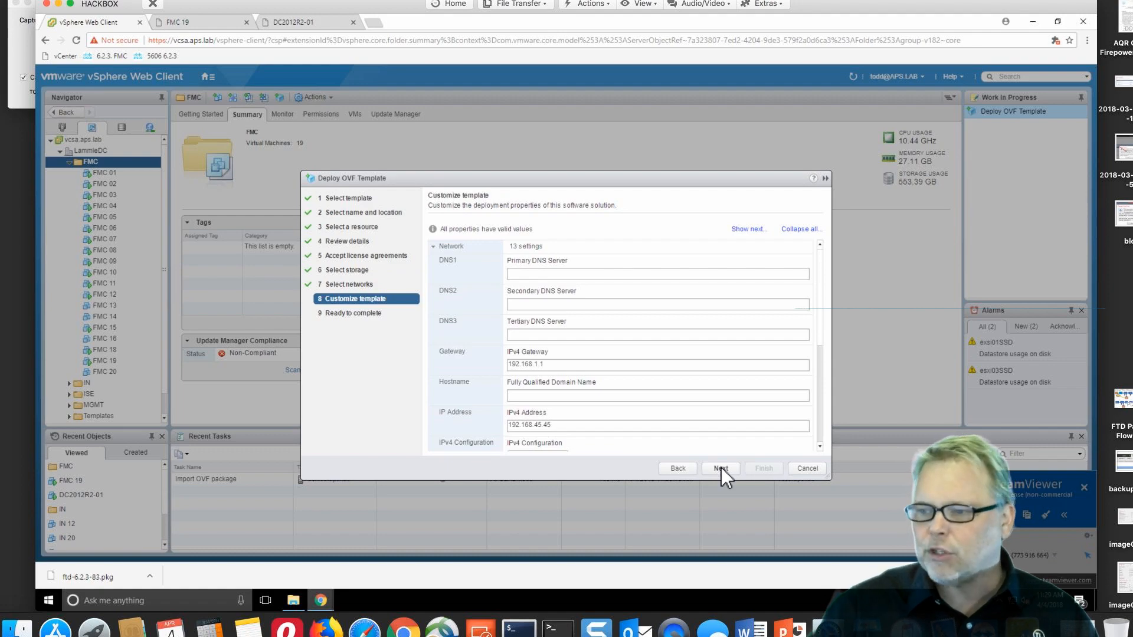
Set the IPv4 gateway to 10.11.10.1 and IPv4 address to 10.11.10.215
click(721, 468)
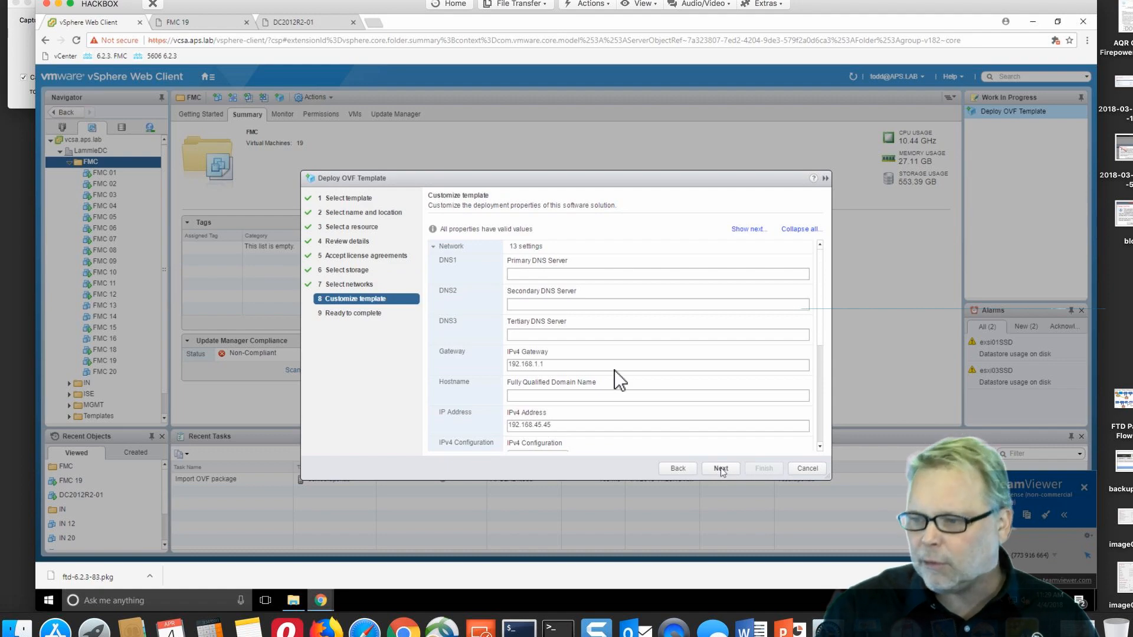
click(679, 468)
click(551, 364)
drag(552, 364, 500, 363)
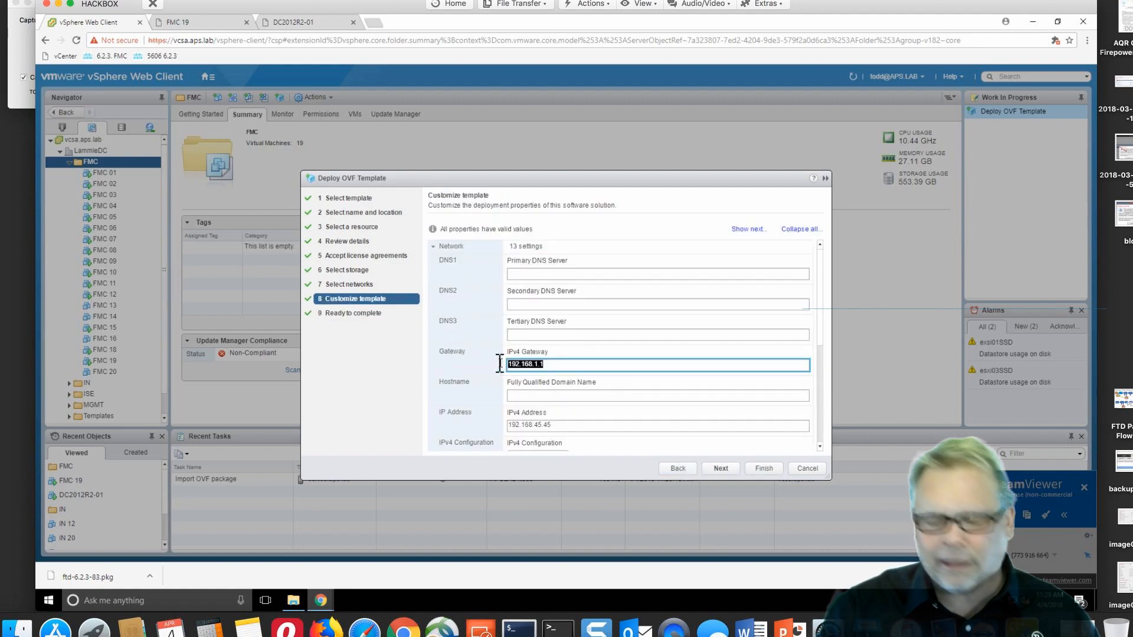
text(10.11.10.1)
click(557, 424)
drag(557, 424, 482, 423)
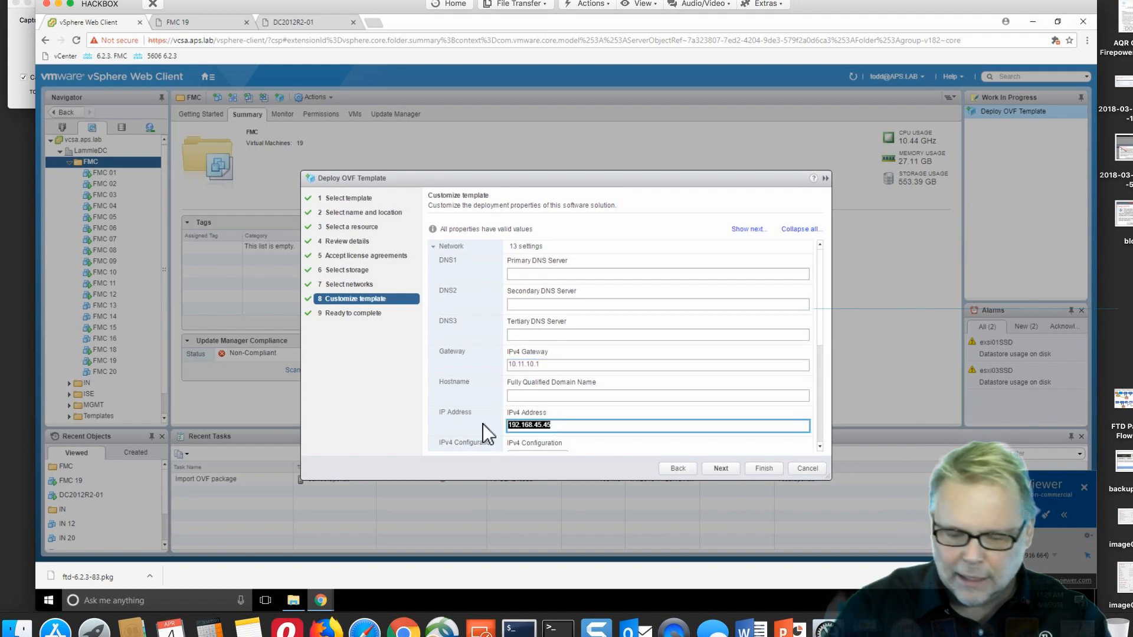
text(10.11.10.215)
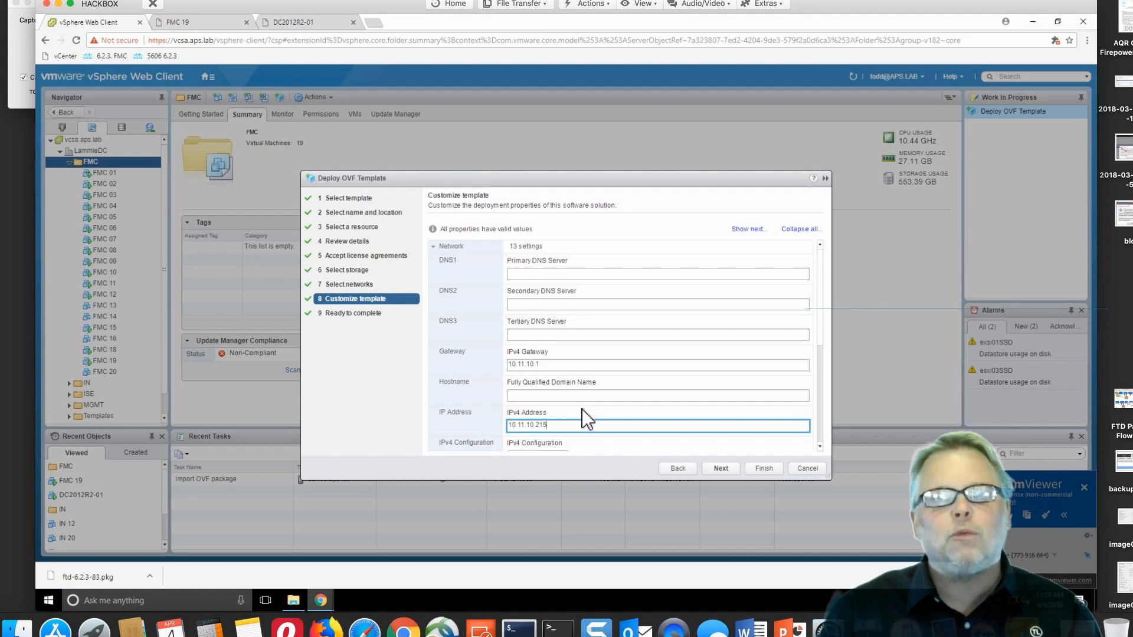
Set the netmask to 255.255.255.0, review the summary, and finish deploying FMC 21
scroll(582, 409, down, 5)
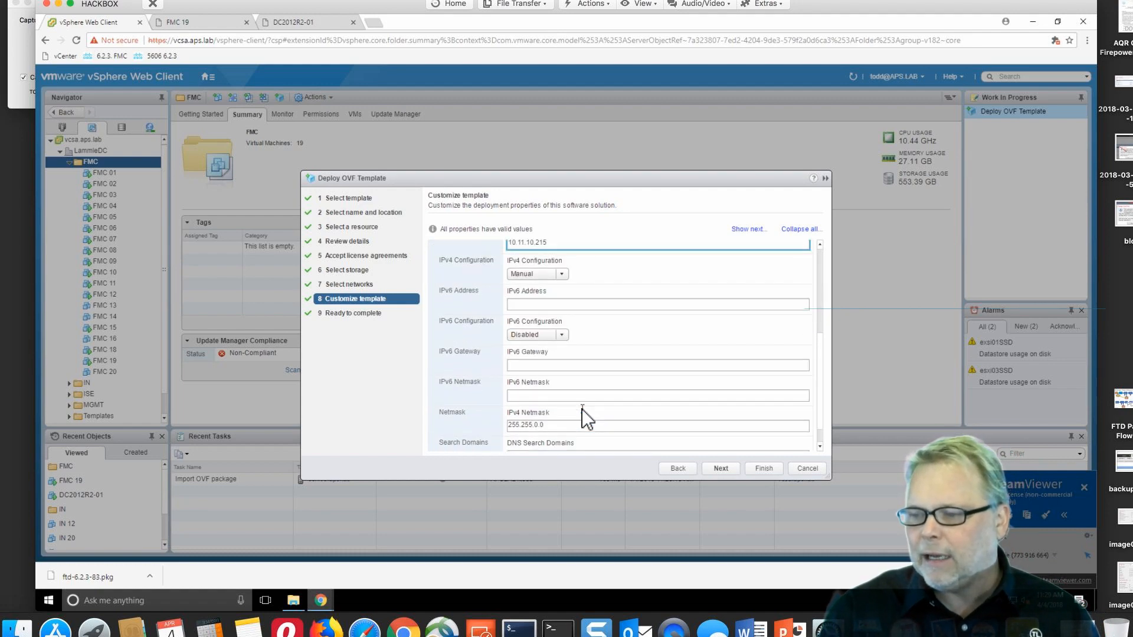
click(540, 401)
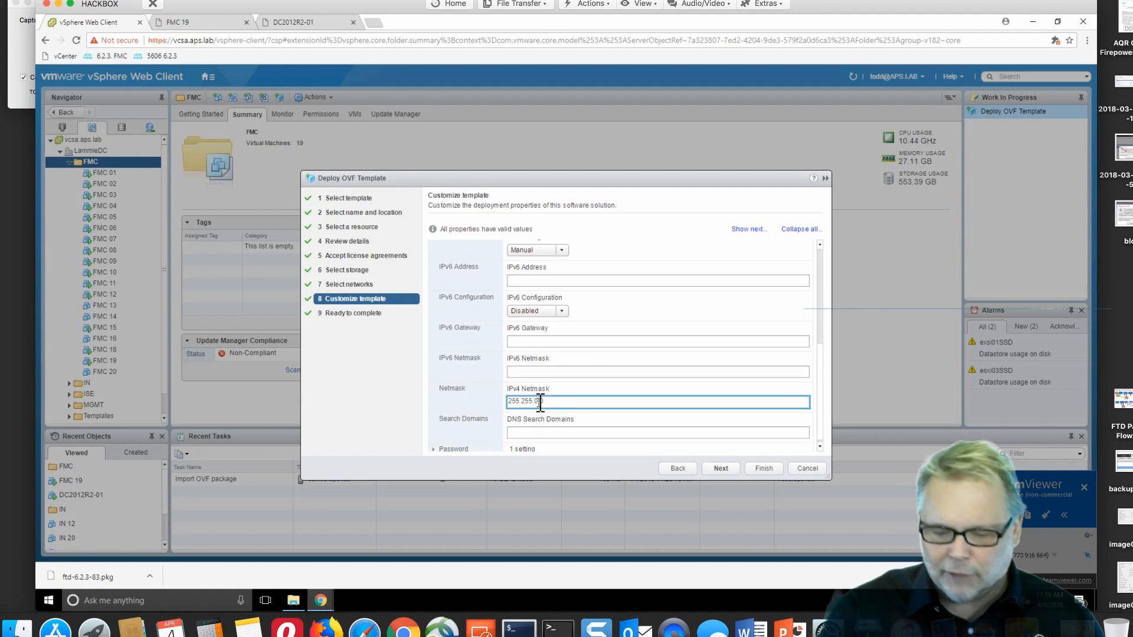
key(BackSpace)
text(255.)
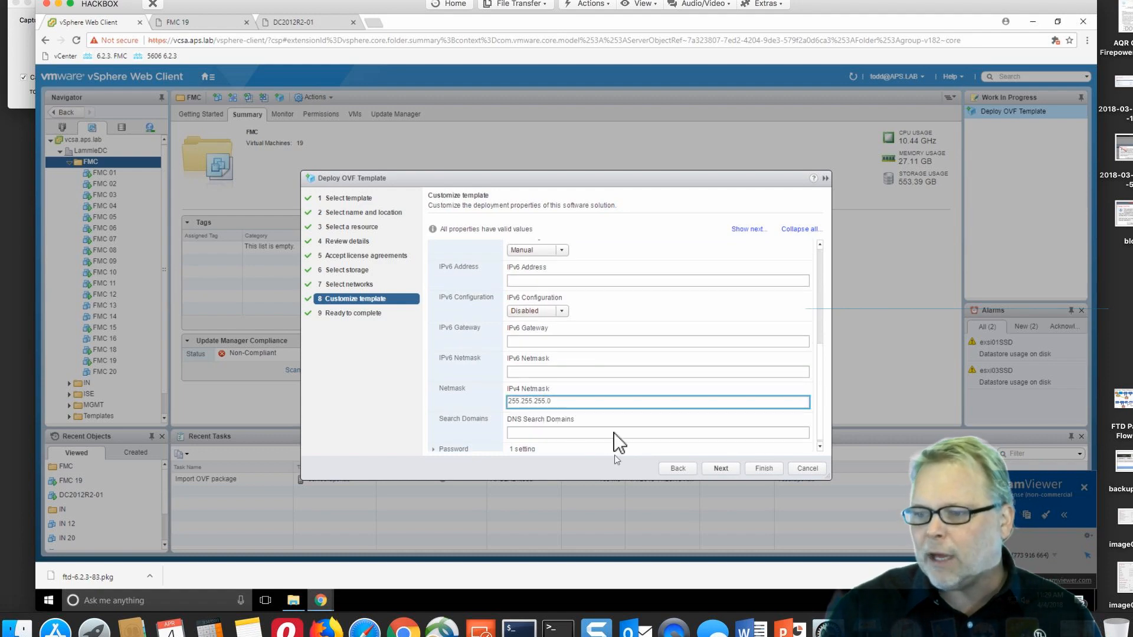
scroll(606, 419, down, 1)
scroll(620, 383, up, 5)
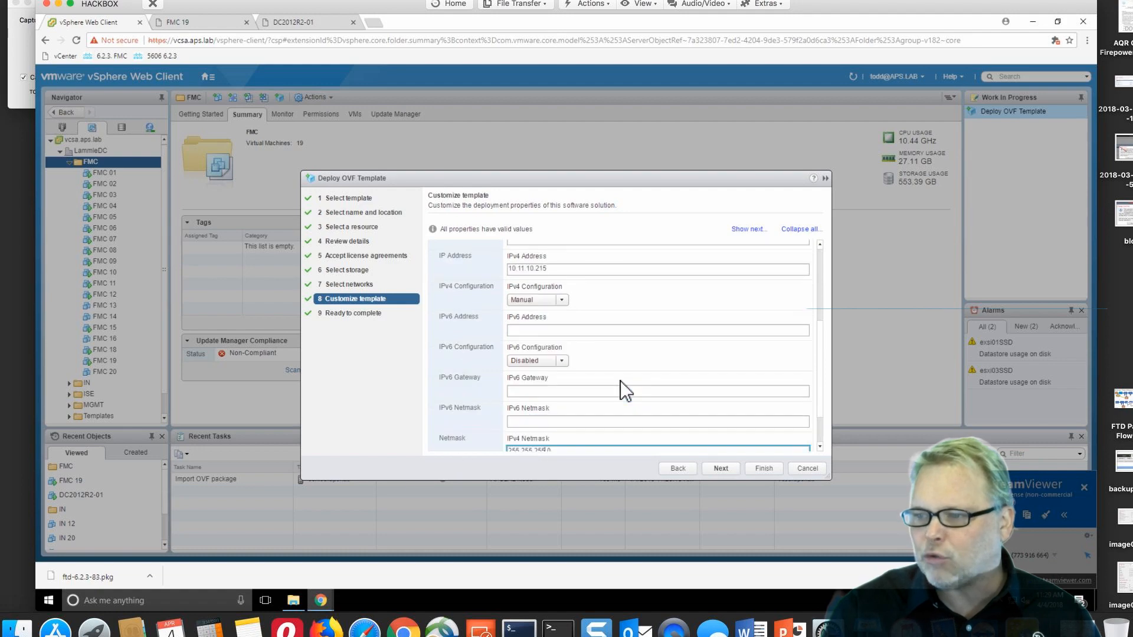
click(720, 469)
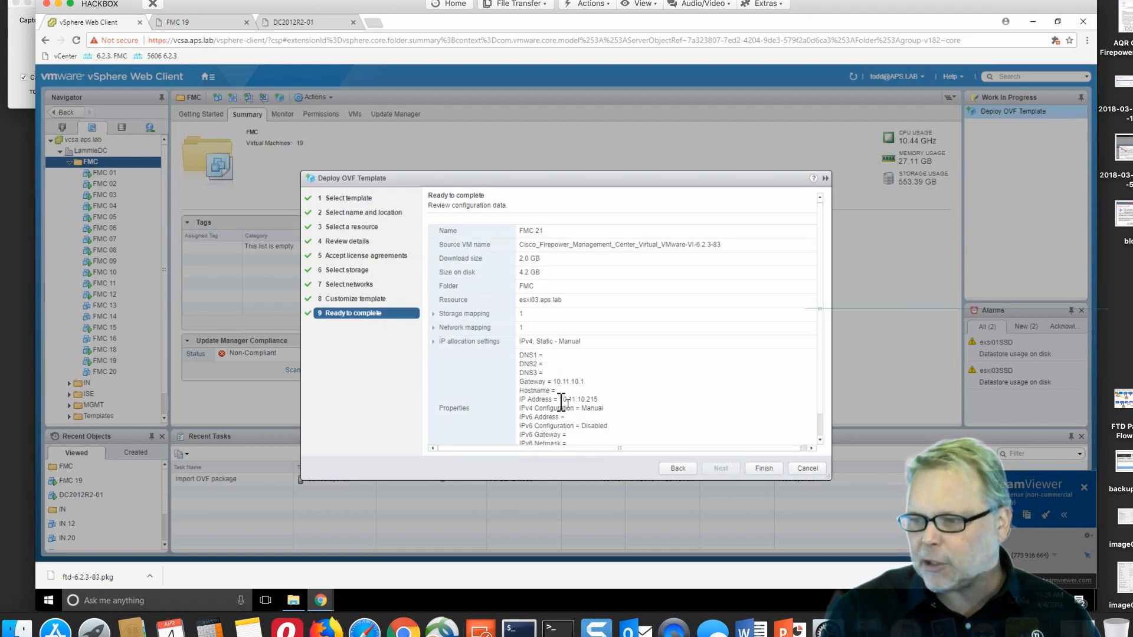
drag(560, 401, 608, 401)
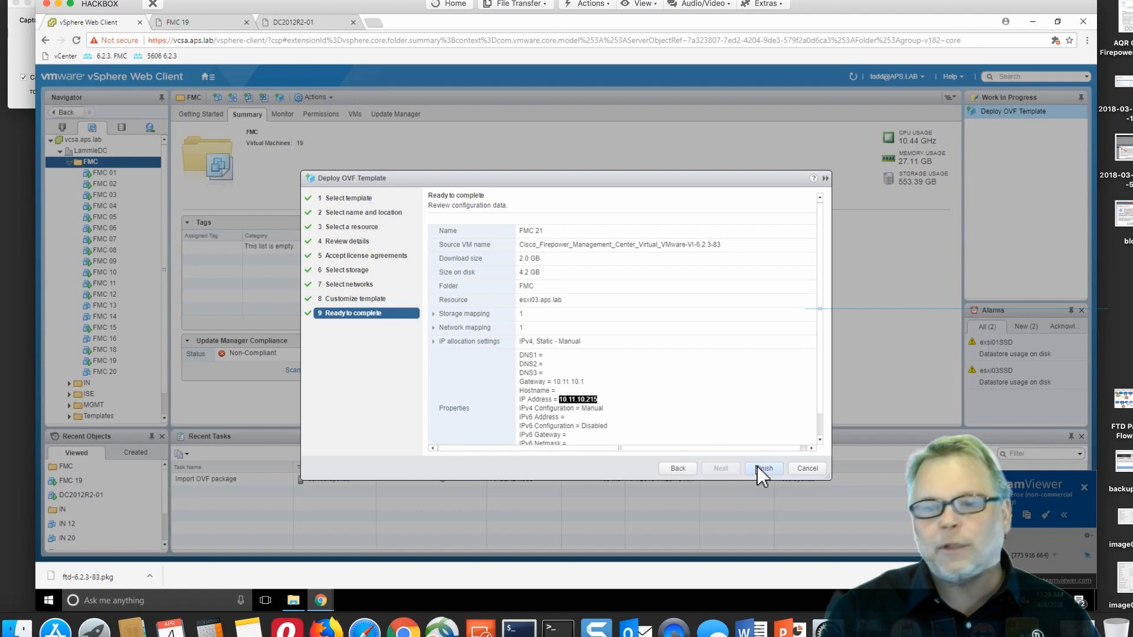
click(757, 468)
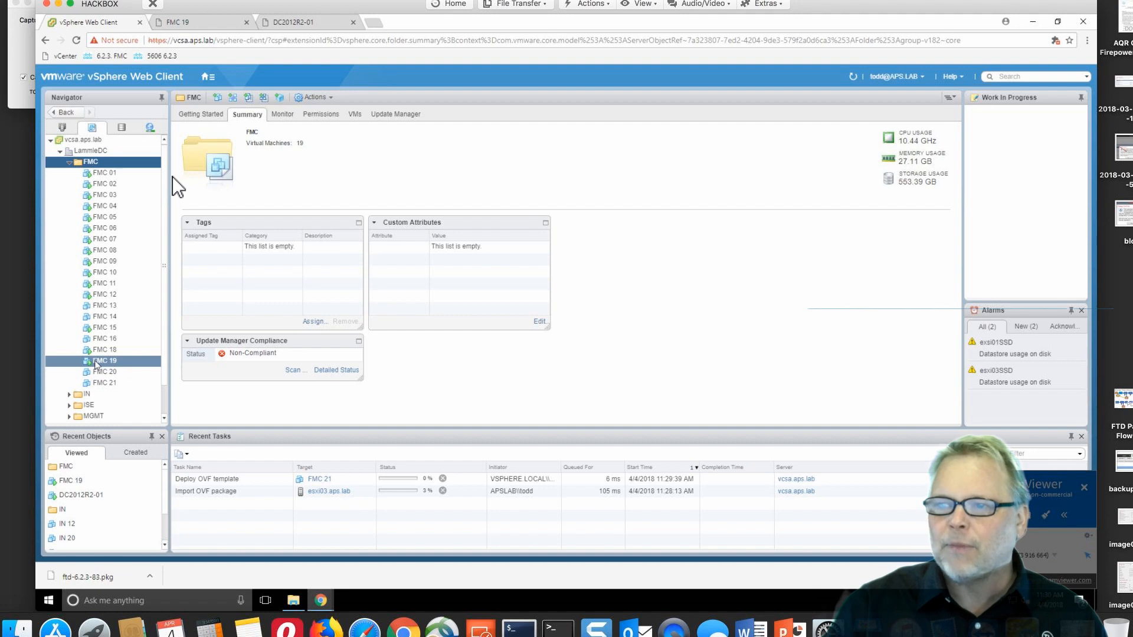
click(193, 24)
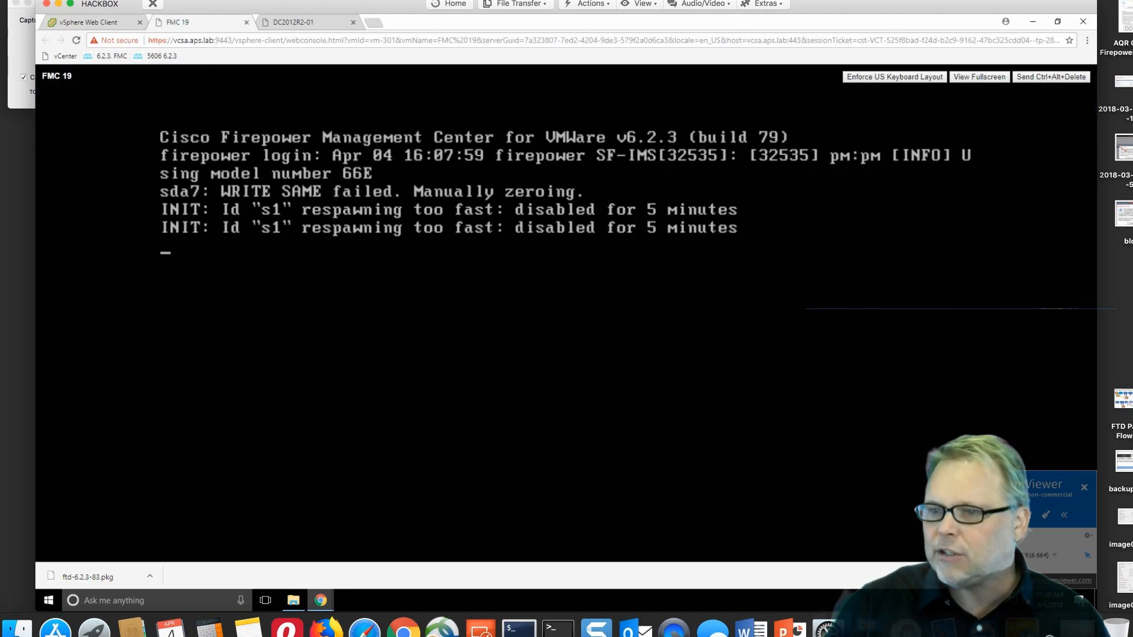
key(ctrl+Right)
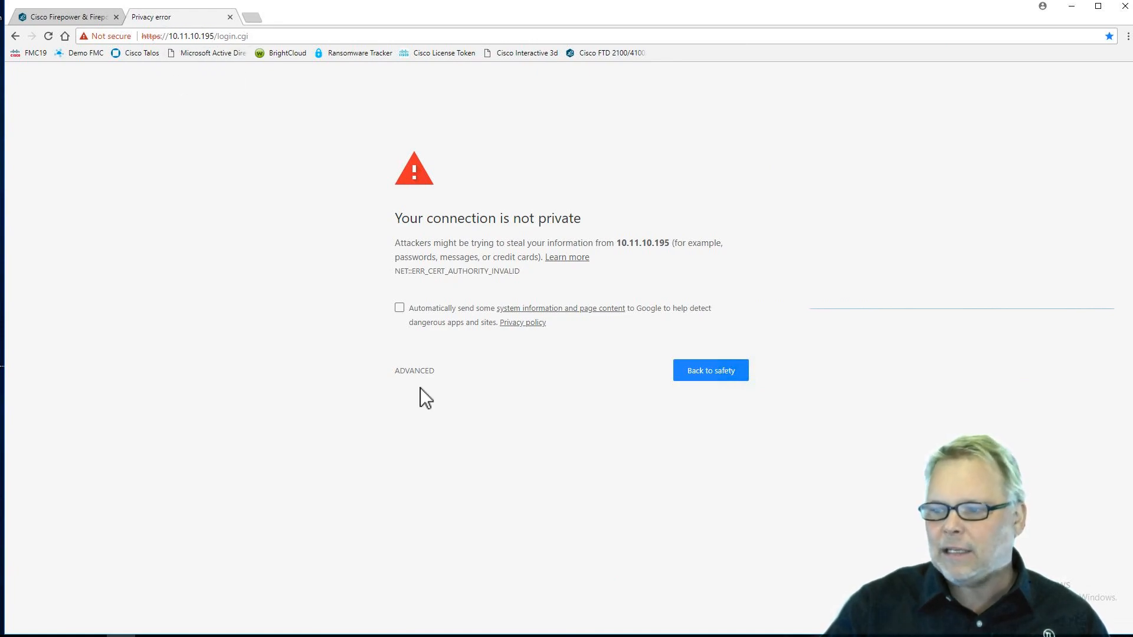
Proceed past the certificate warning to 10.11.10.195 and log in as admin with the password
click(412, 371)
click(458, 462)
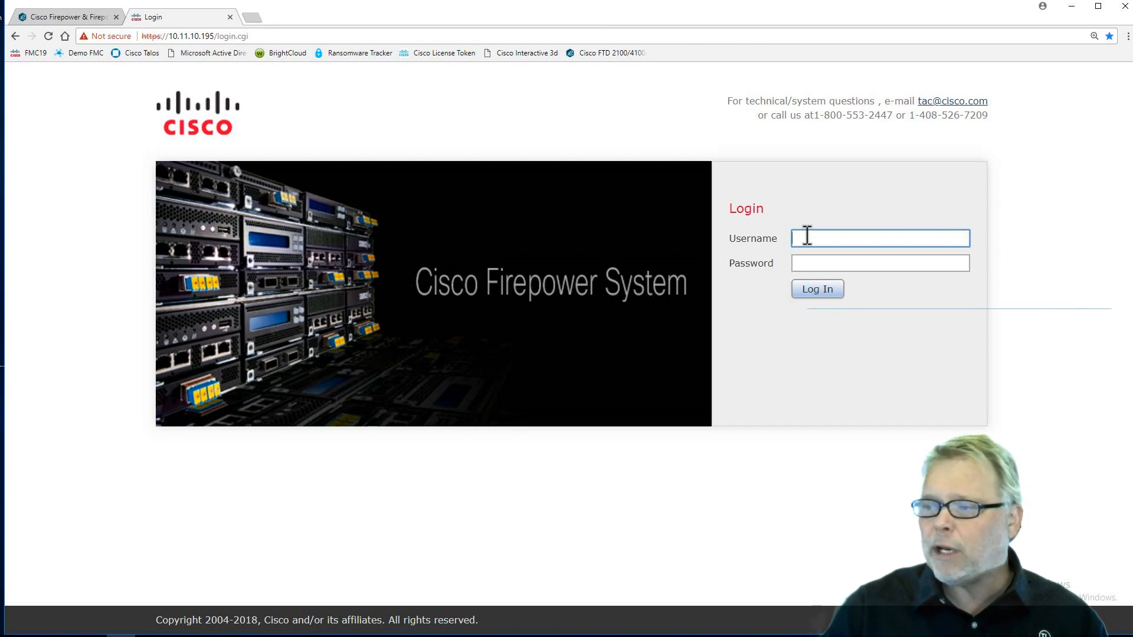
text(admin Admin123)
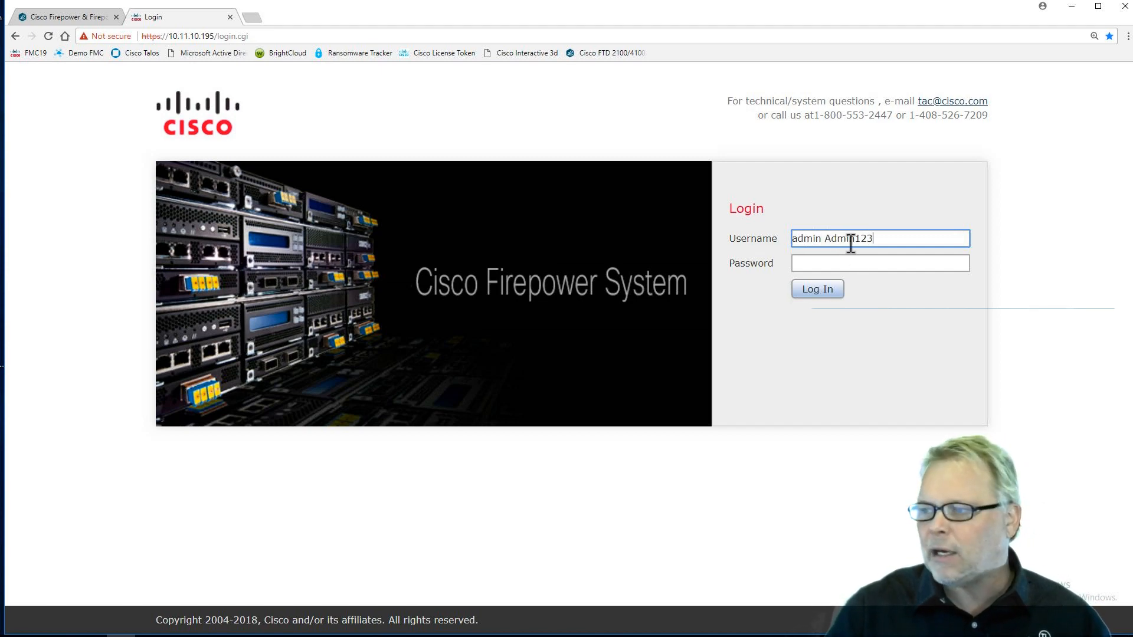
drag(875, 238, 827, 238)
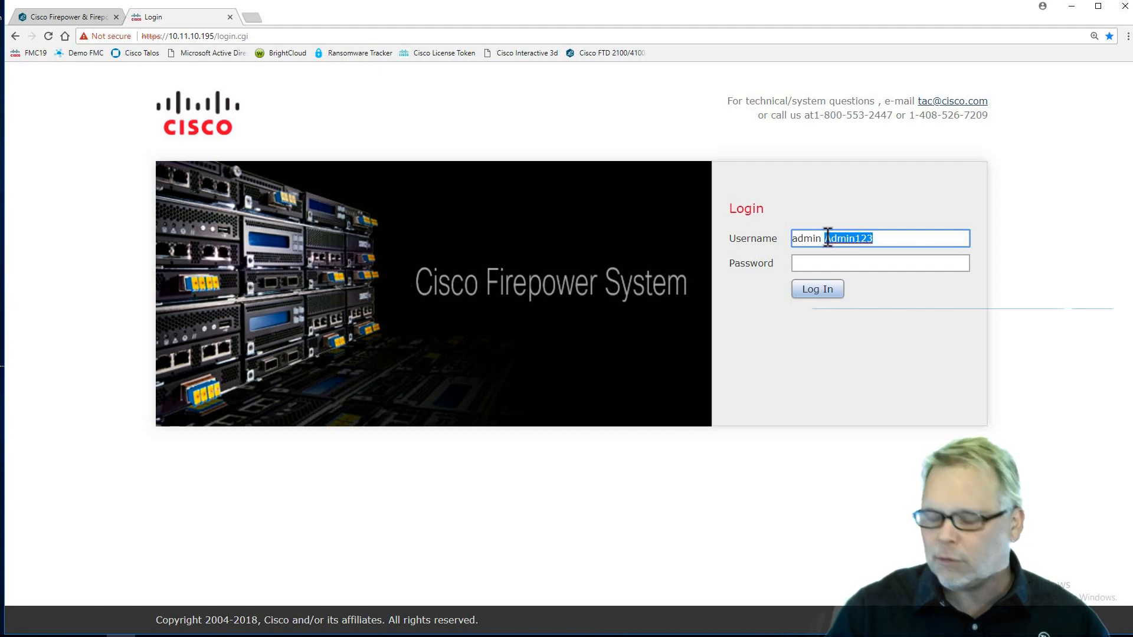
key(BackSpace)
click(808, 263)
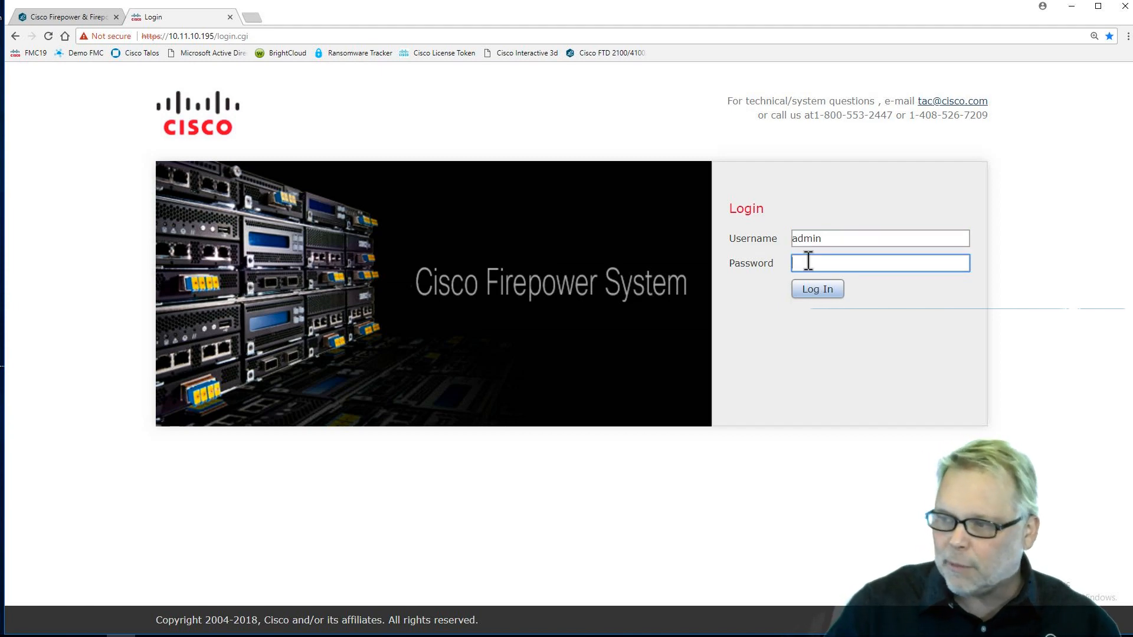
text(Admin123)
key(Return)
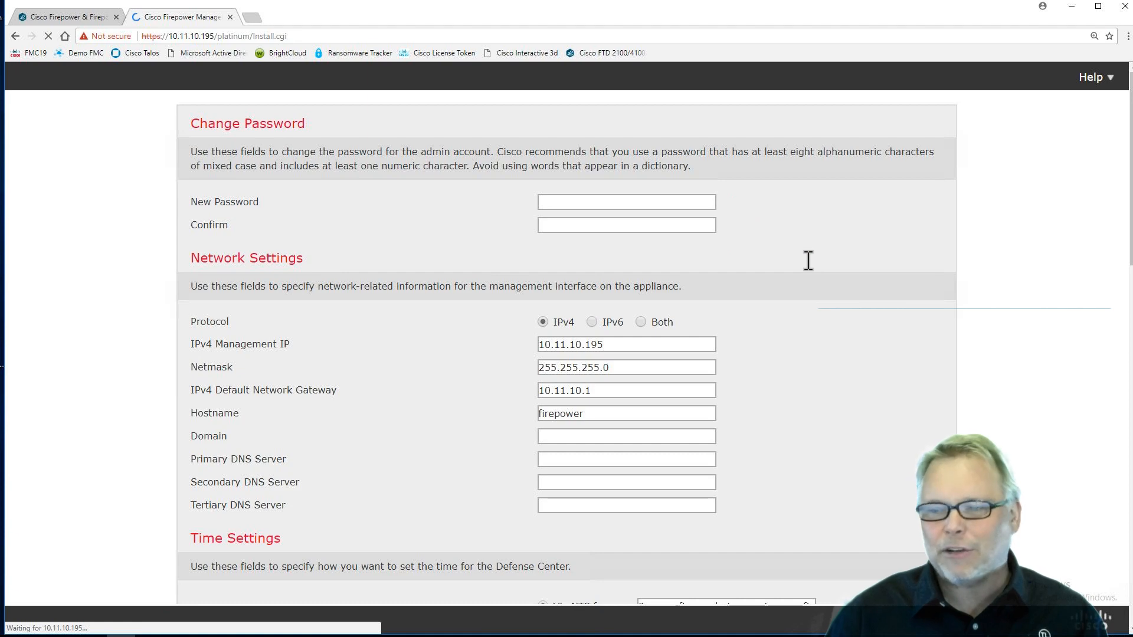
Enter and confirm a new admin password
click(567, 203)
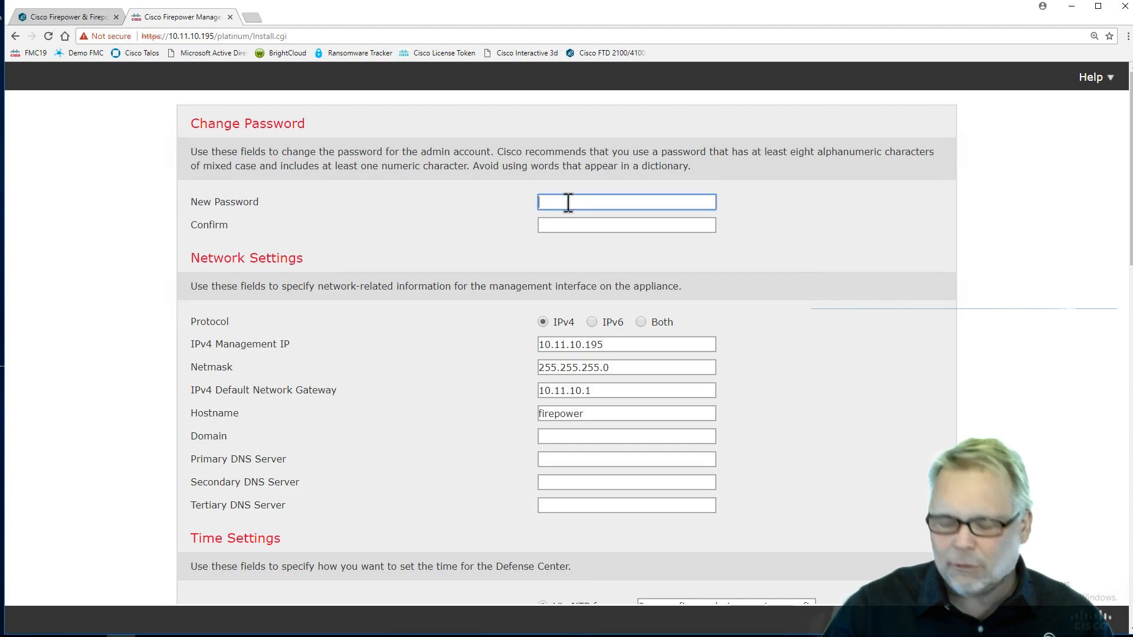
text(Admin123)
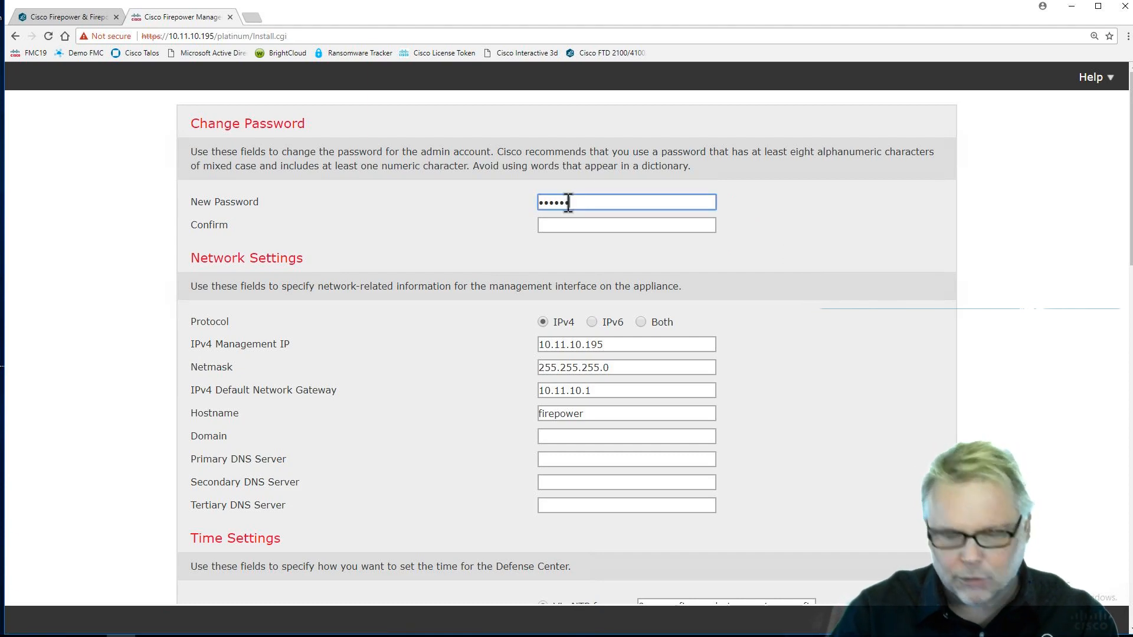
key(Tab)
key(BackSpace)
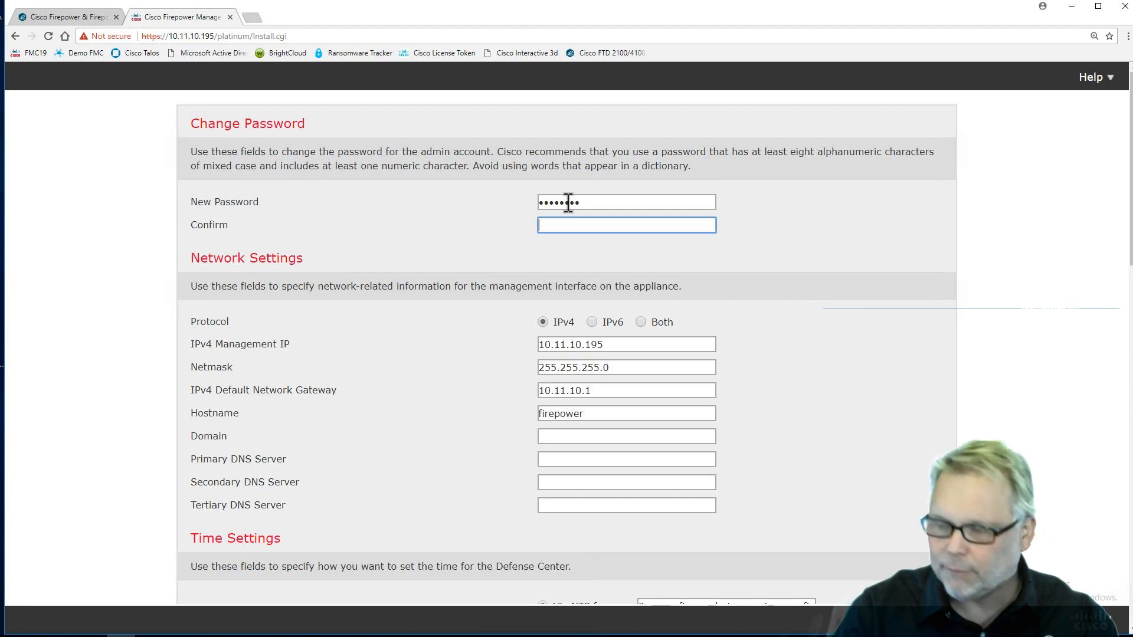
text(Admin123)
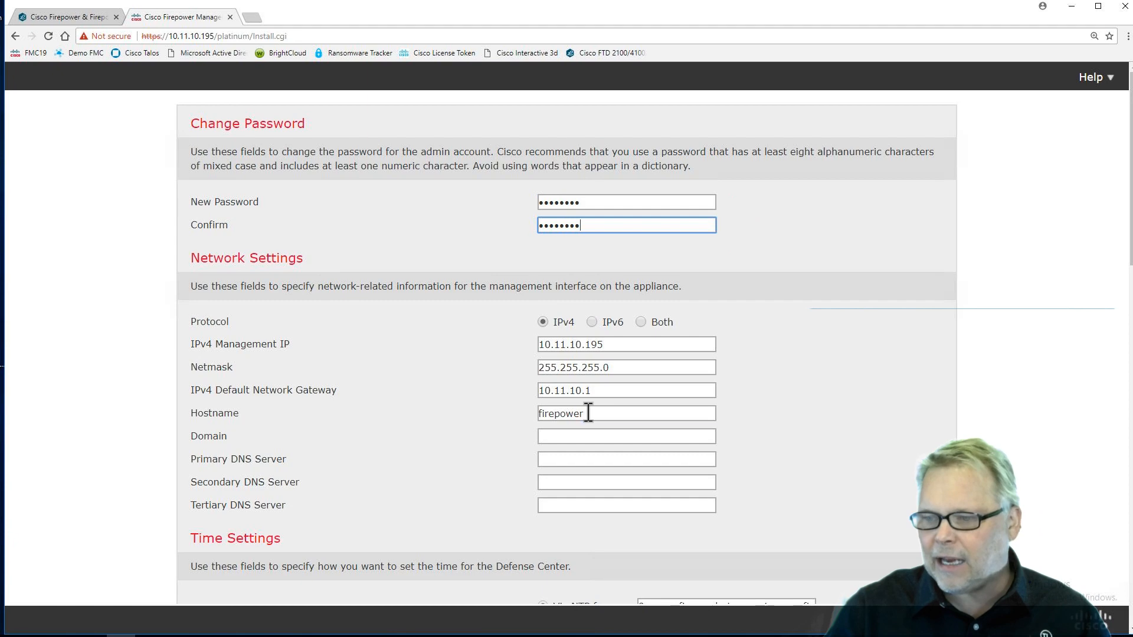
Set the hostname to ftd19 and the domain to sfgtc.local
drag(593, 413, 533, 411)
text(ftd19)
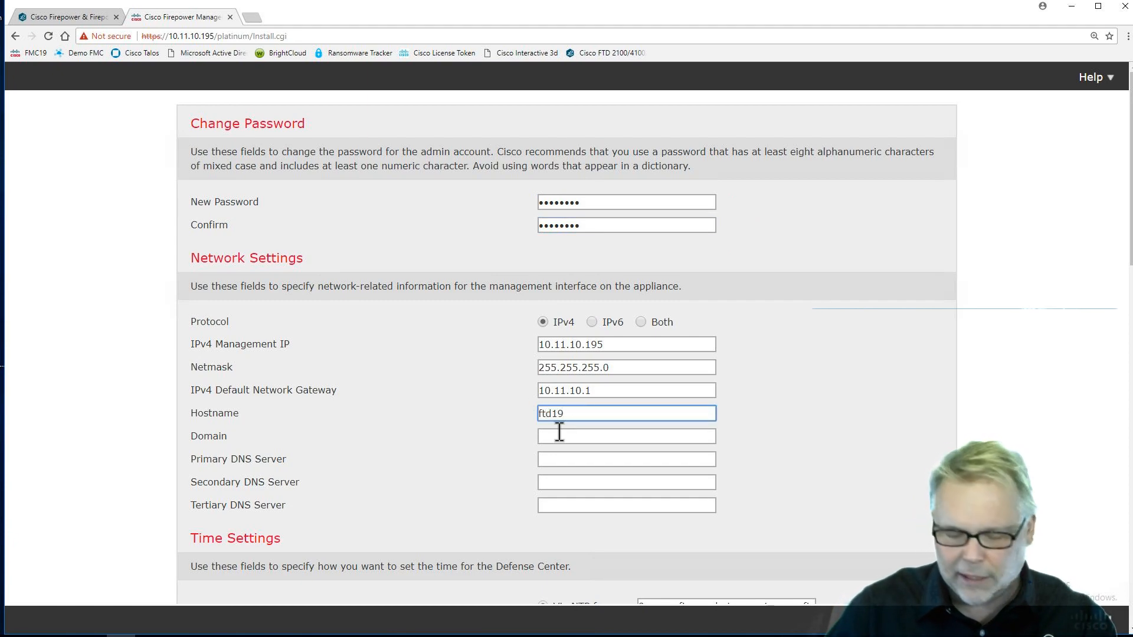
click(559, 434)
text(sfgtc.local)
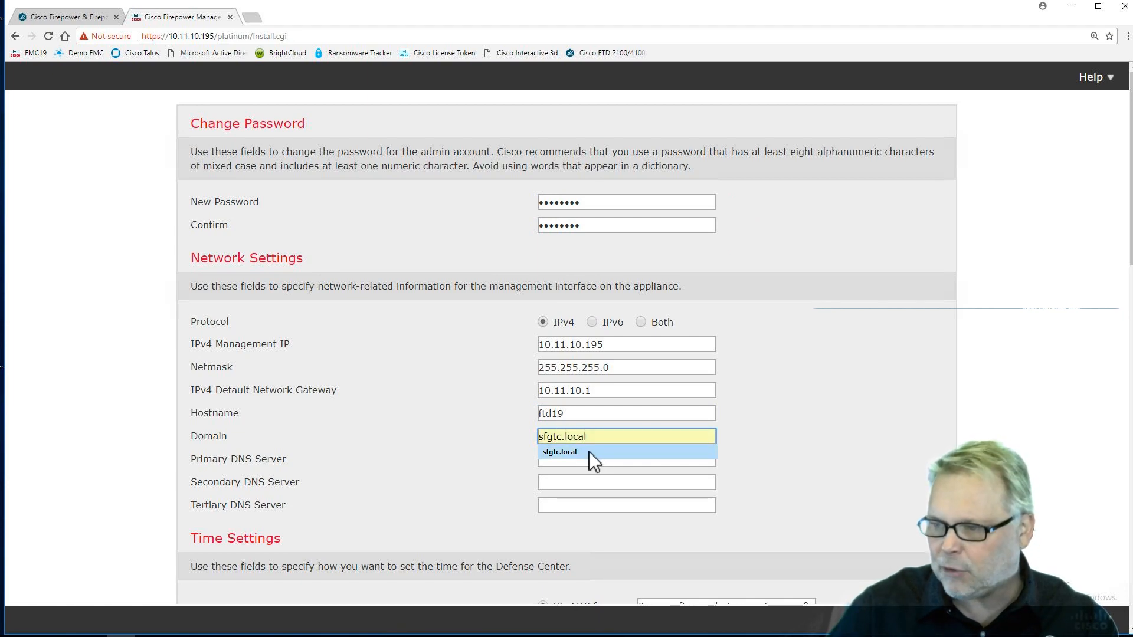
click(589, 451)
Set DNS servers to 10.11.11.250, 10.11.11.251 and 8.8.8.8
click(573, 459)
text(10)
click(567, 475)
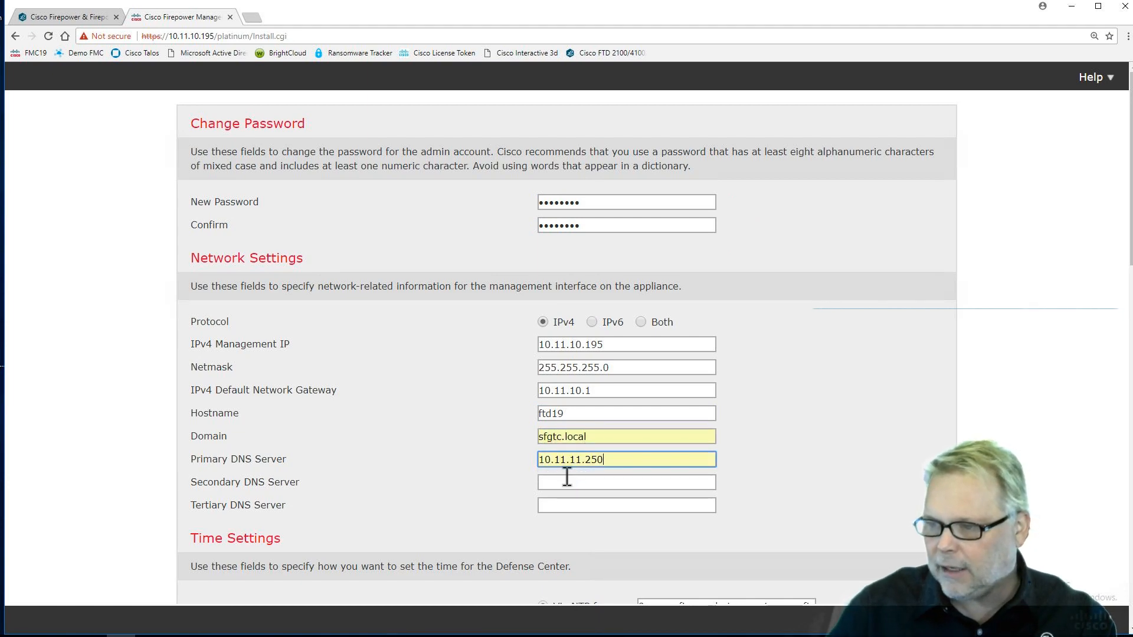
click(566, 478)
text(10.11.11.251)
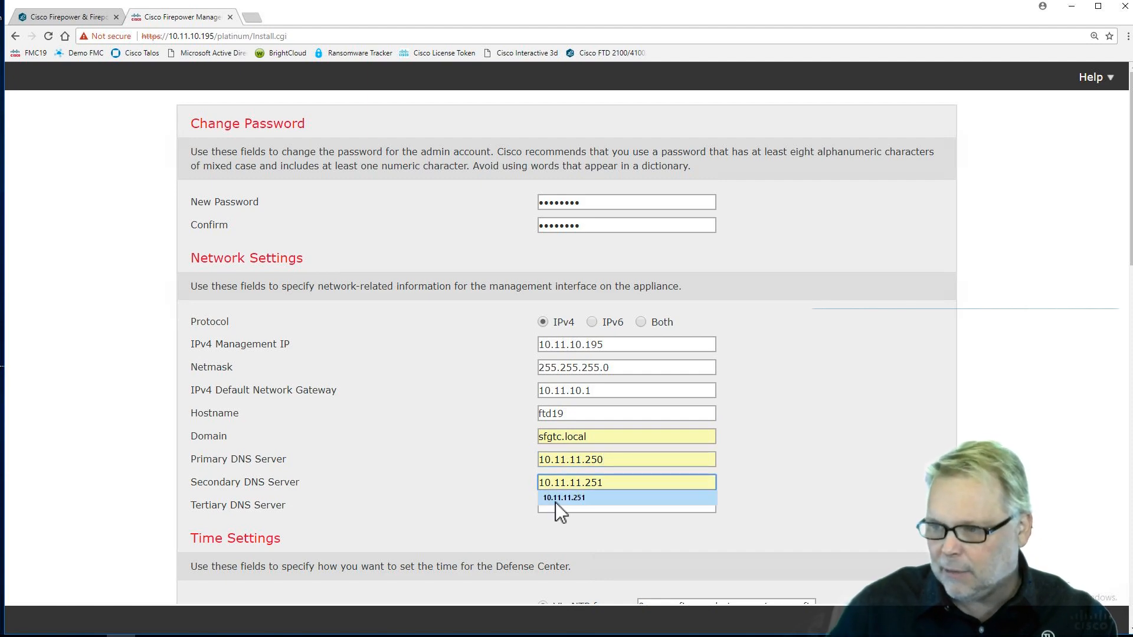
click(555, 502)
click(560, 505)
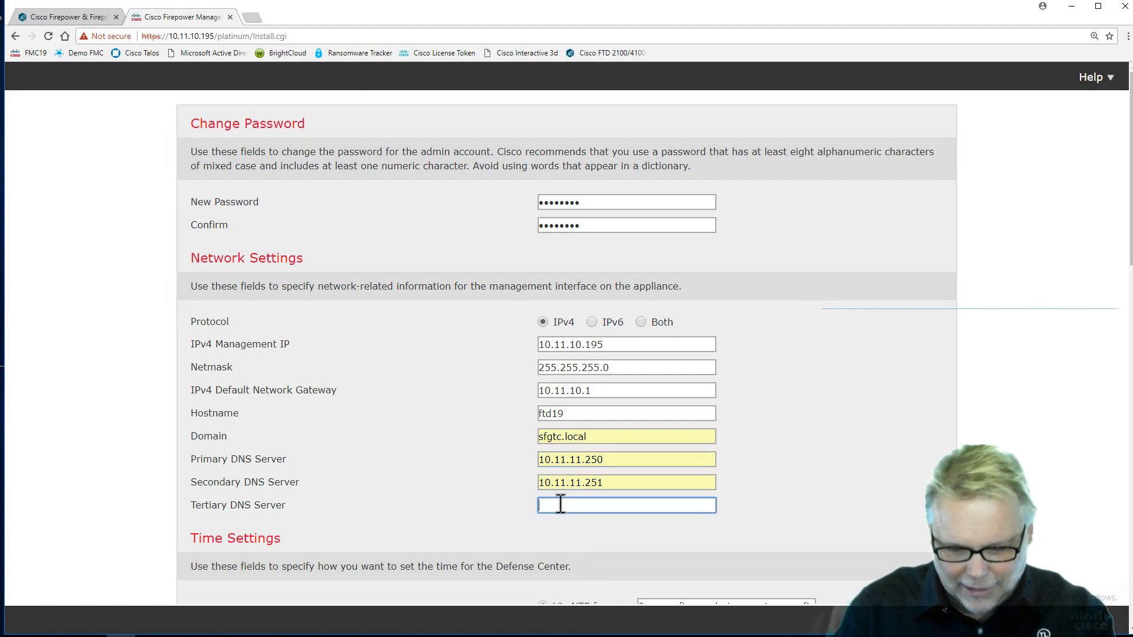
text(8.8.8)
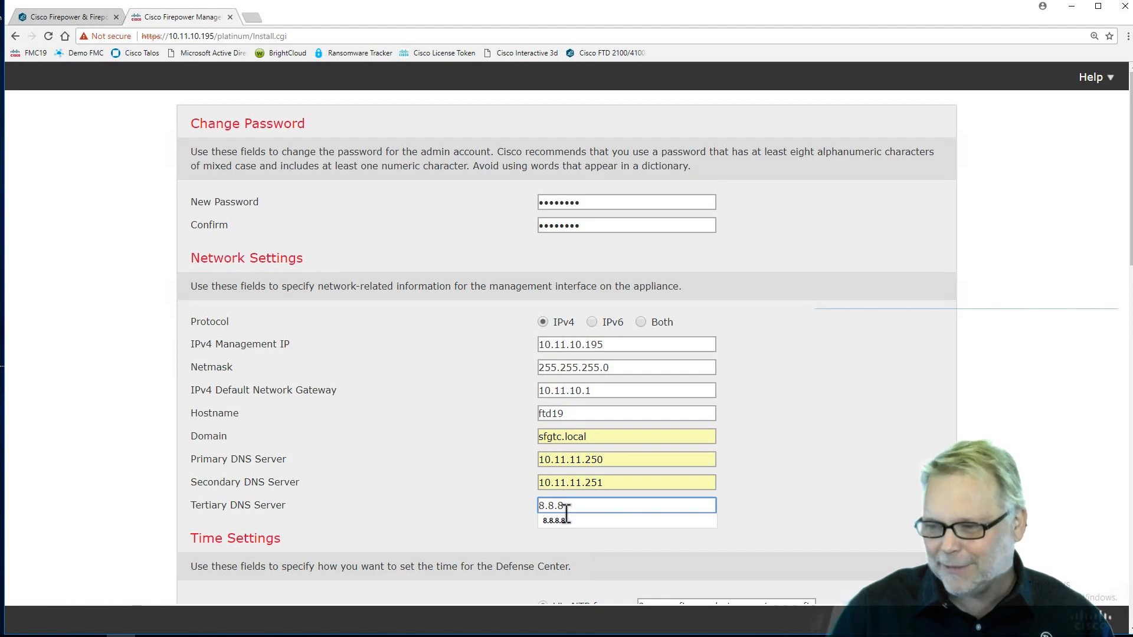
click(557, 522)
Tick 'I have read and agree to the End User License Agreement' and apply the setup
scroll(436, 409, down, 1)
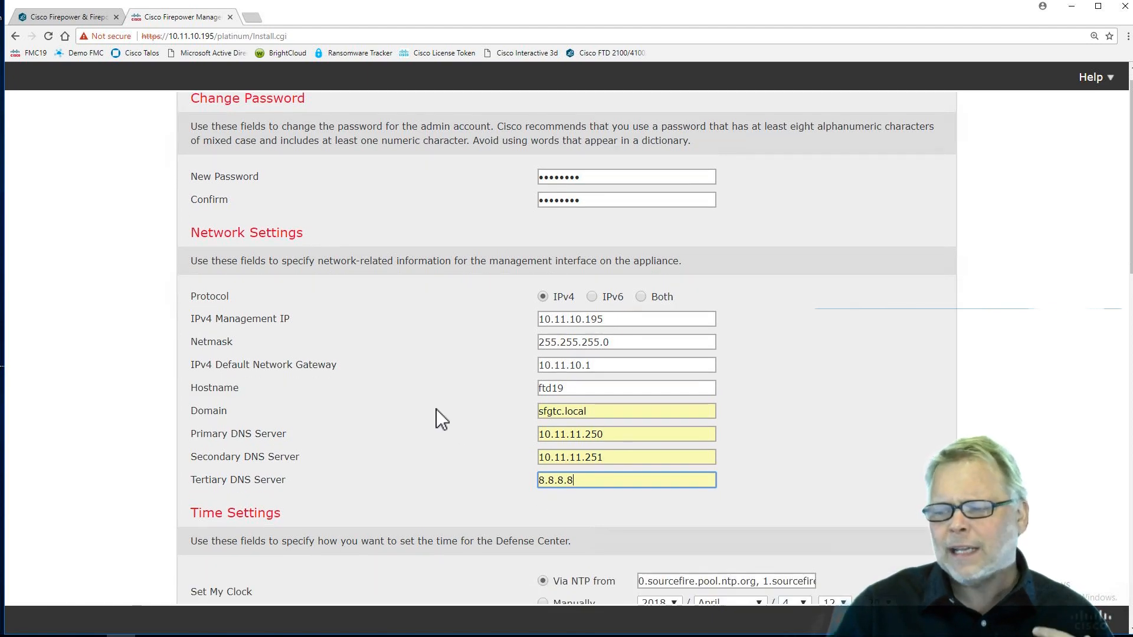
scroll(436, 409, down, 2)
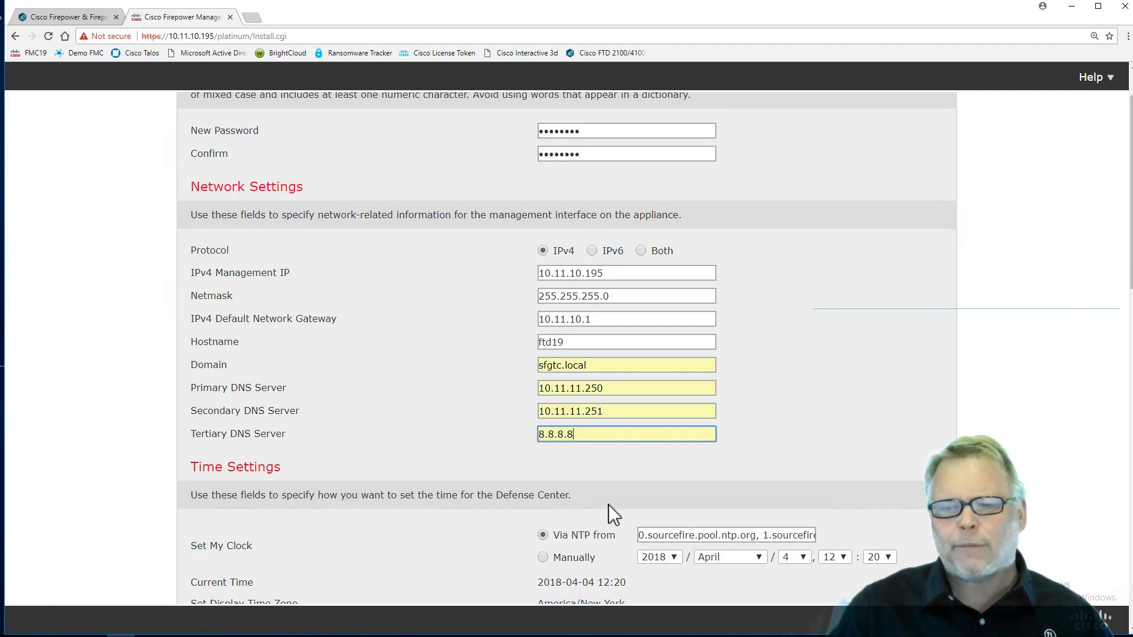
scroll(609, 505, down, 3)
scroll(610, 506, down, 7)
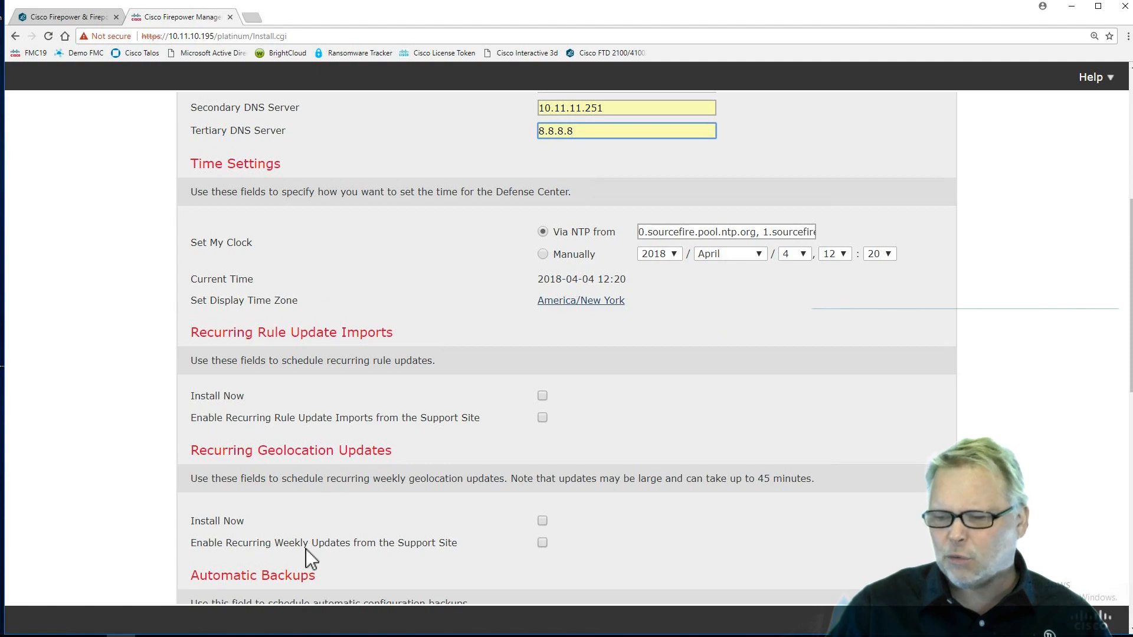
scroll(306, 549, down, 10)
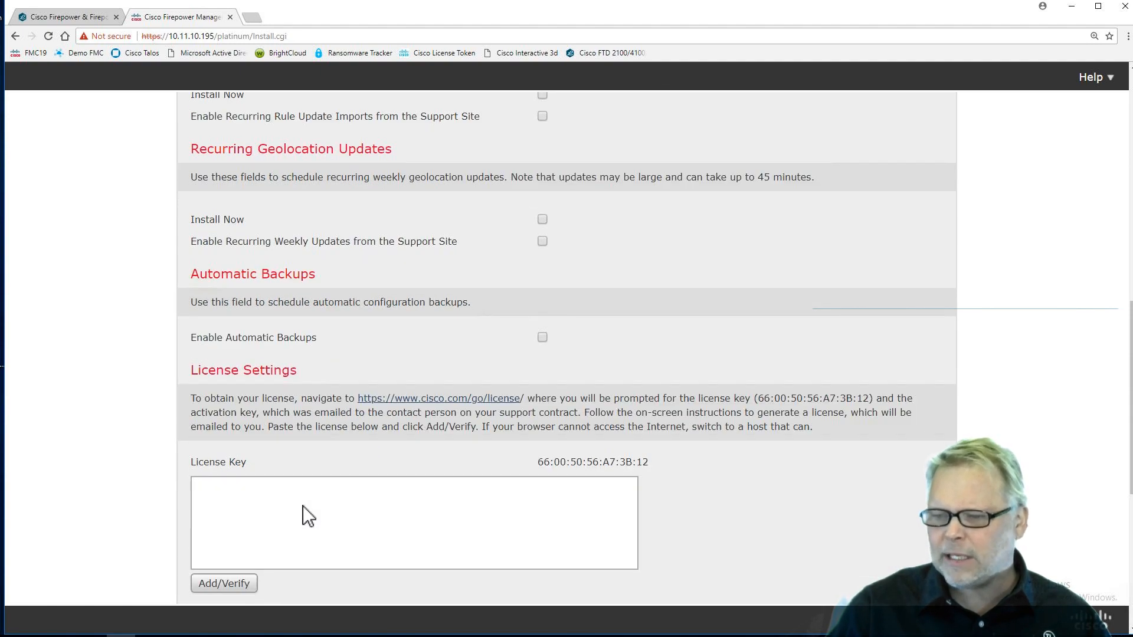
scroll(302, 517, down, 13)
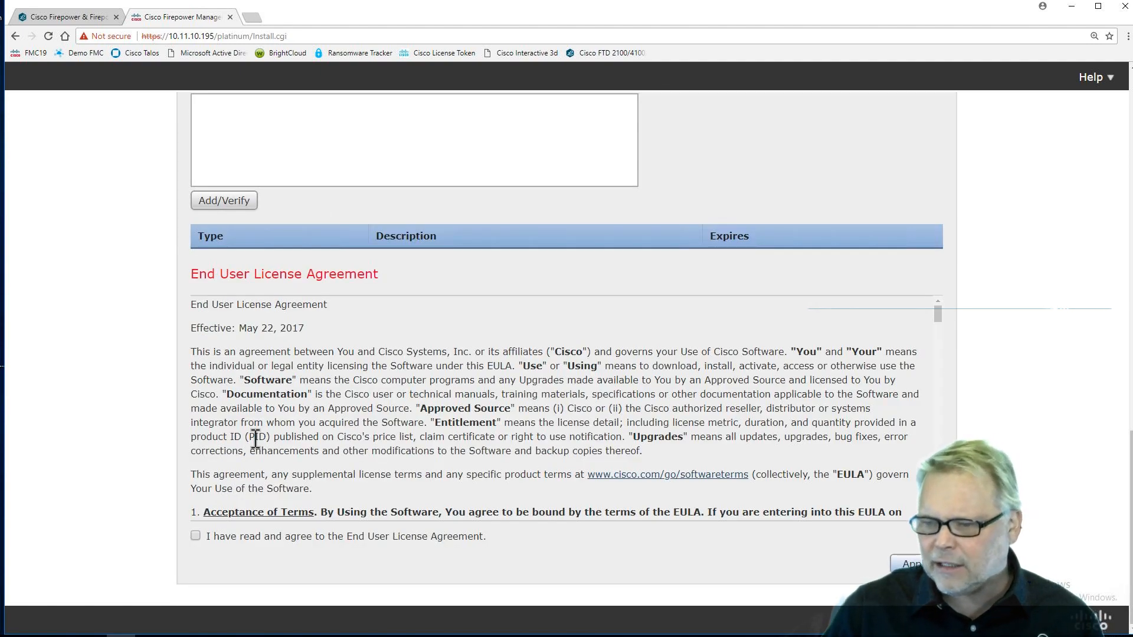
click(195, 536)
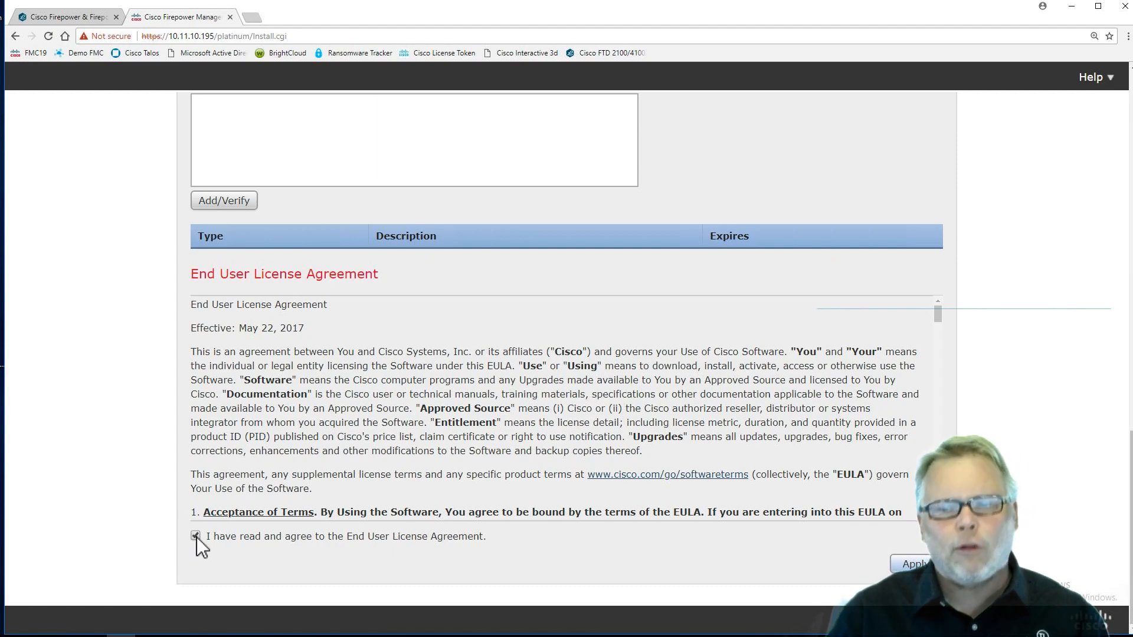
click(912, 566)
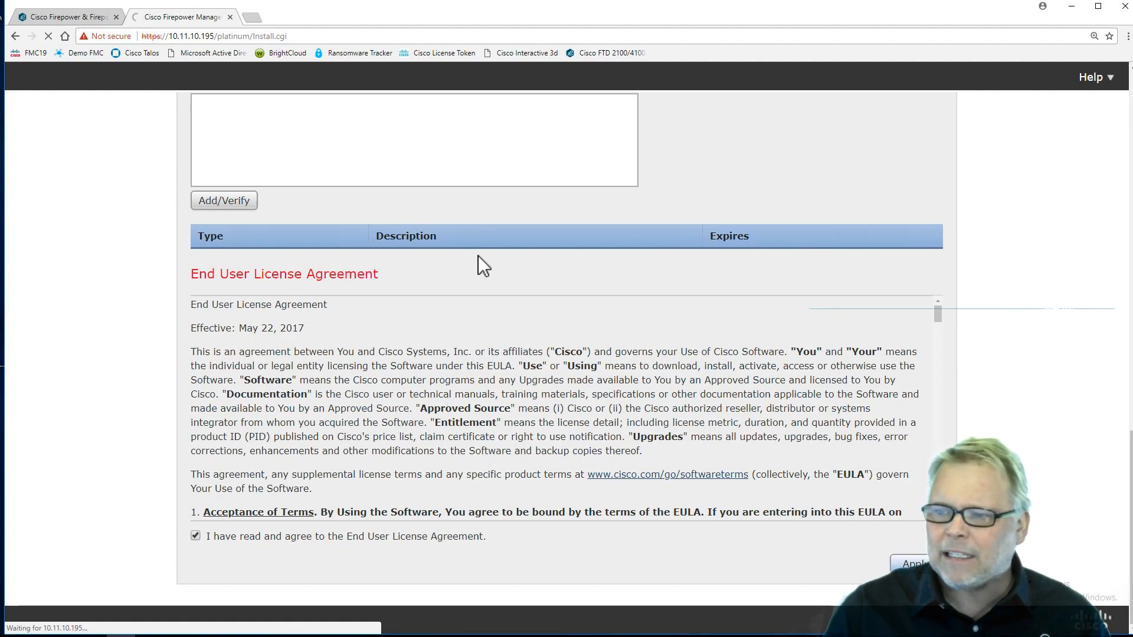
scroll(479, 257, up, 10)
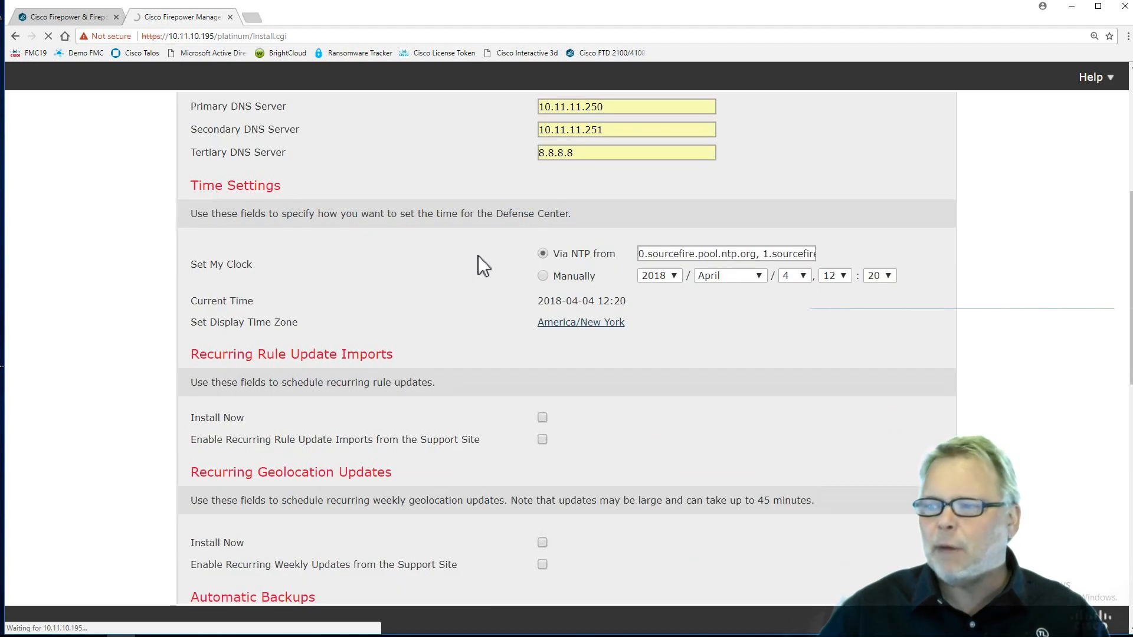